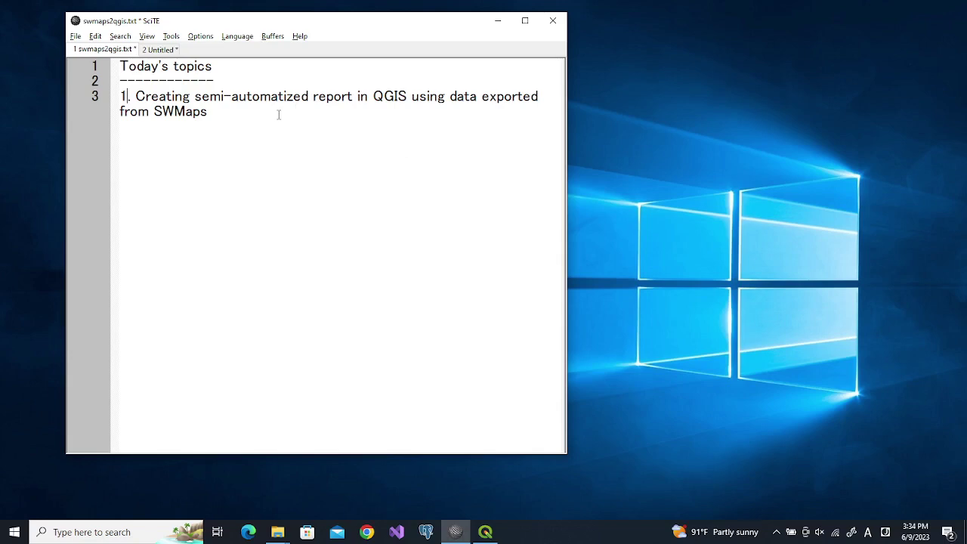
# - Leave the SciTE topic notes and bring the empty QGIS project window forward
pyautogui.press('XF86AudioRaiseVolume')
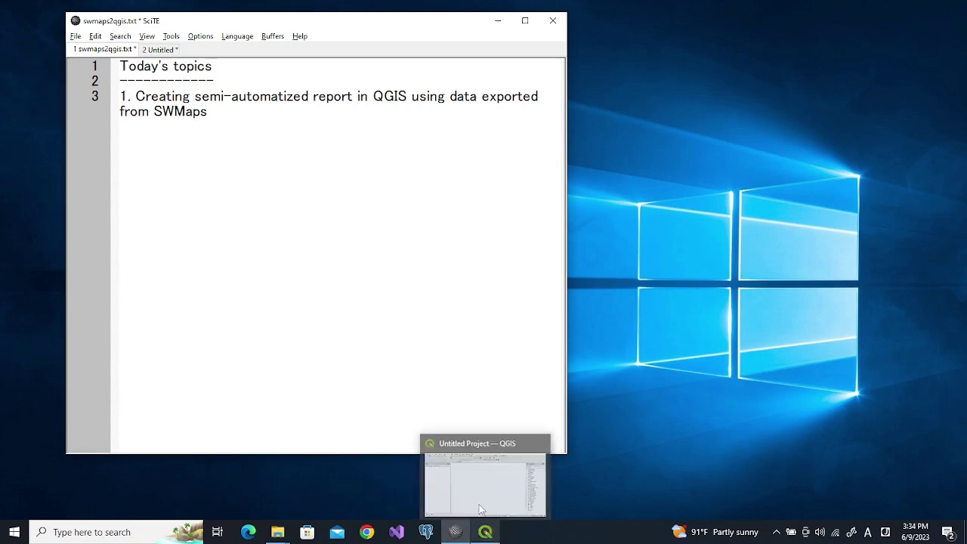
pyautogui.click(487, 533)
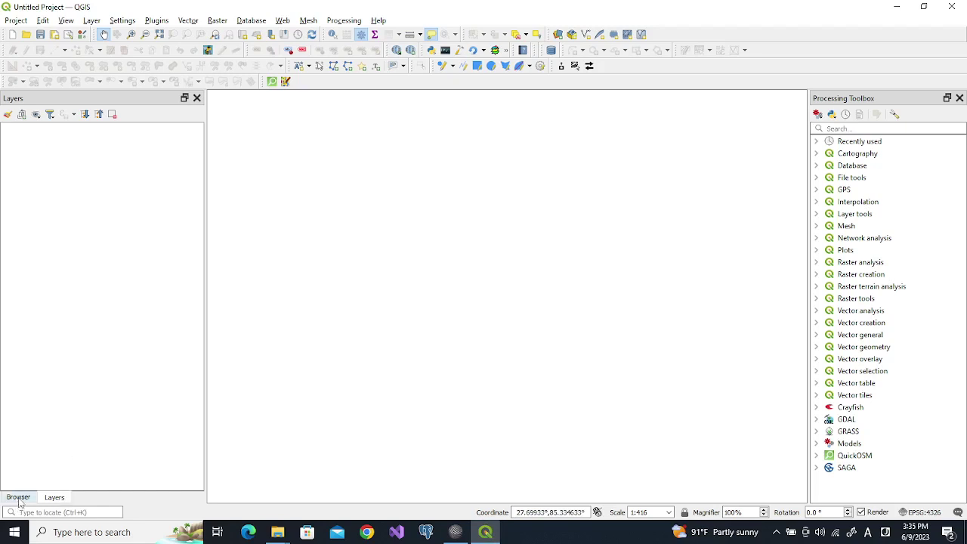
# - Drag road_damage from GNSSpractice GPKG.gpkg in the Browser onto the map canvas
pyautogui.click(19, 498)
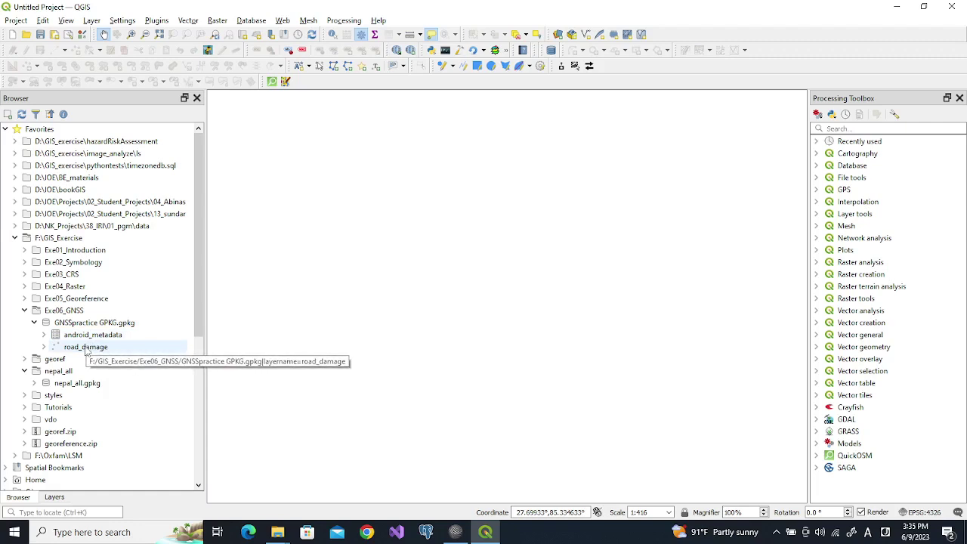
pyautogui.moveTo(86, 350); pyautogui.dragTo(304, 243)
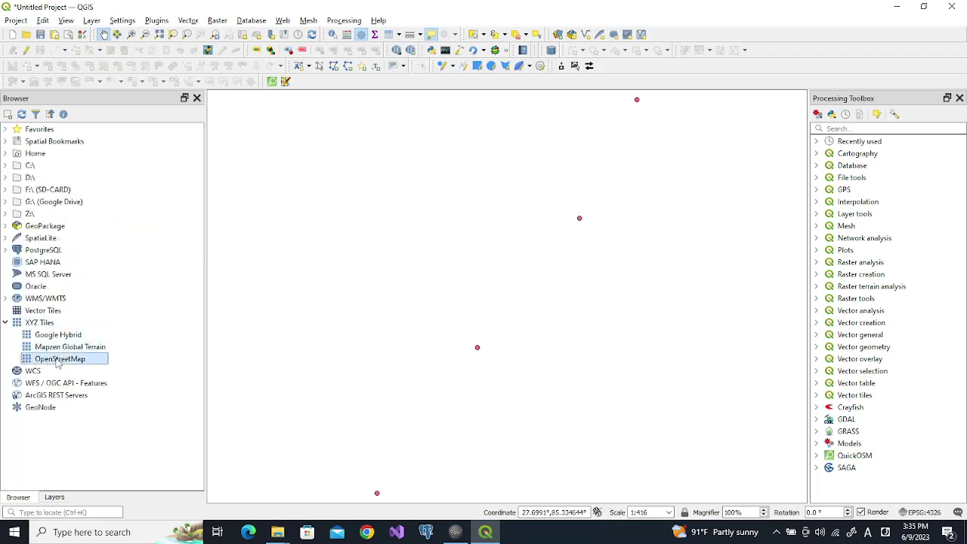
# - Load the OpenStreetMap XYZ Tiles basemap and move it below road_damage in the Layers panel
pyautogui.moveTo(59, 359); pyautogui.dragTo(352, 356)
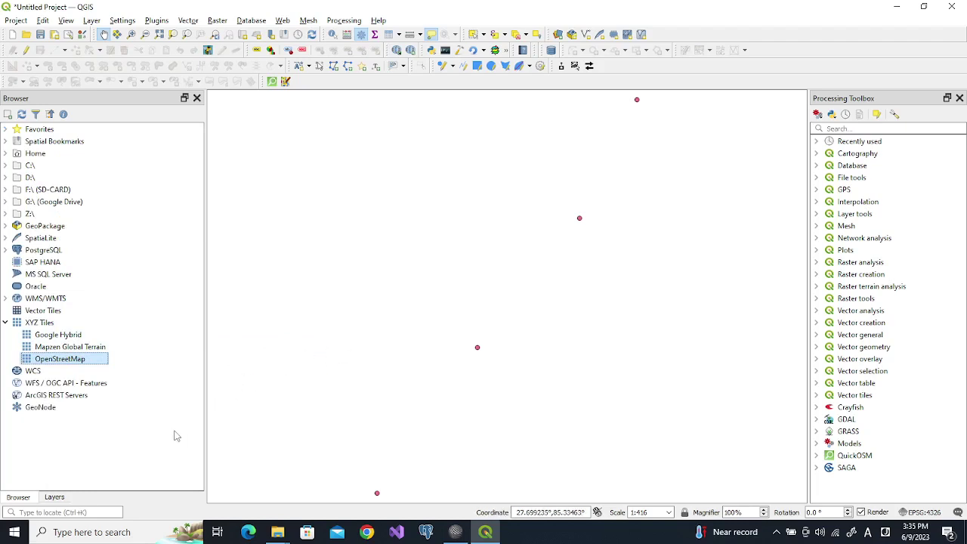
pyautogui.click(54, 497)
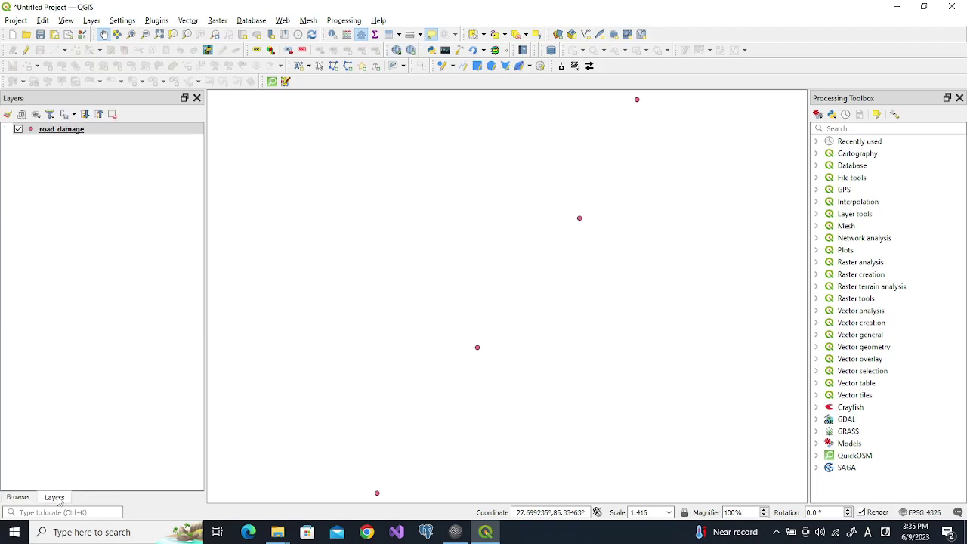
pyautogui.click(18, 497)
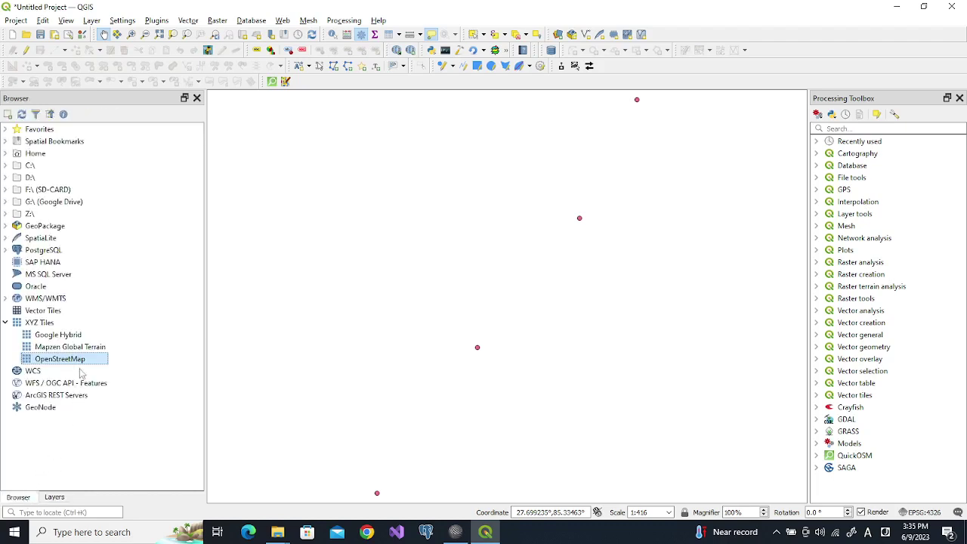
pyautogui.moveTo(83, 368)
pyautogui.mouseDown()
pyautogui.moveTo(301, 363)
pyautogui.moveTo(287, 359)
pyautogui.mouseUp()
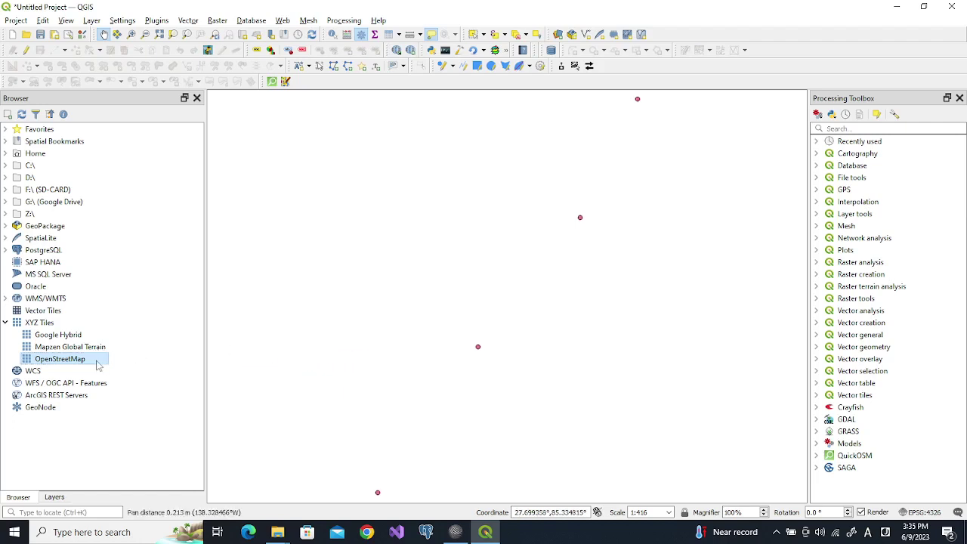
pyautogui.doubleClick(60, 359)
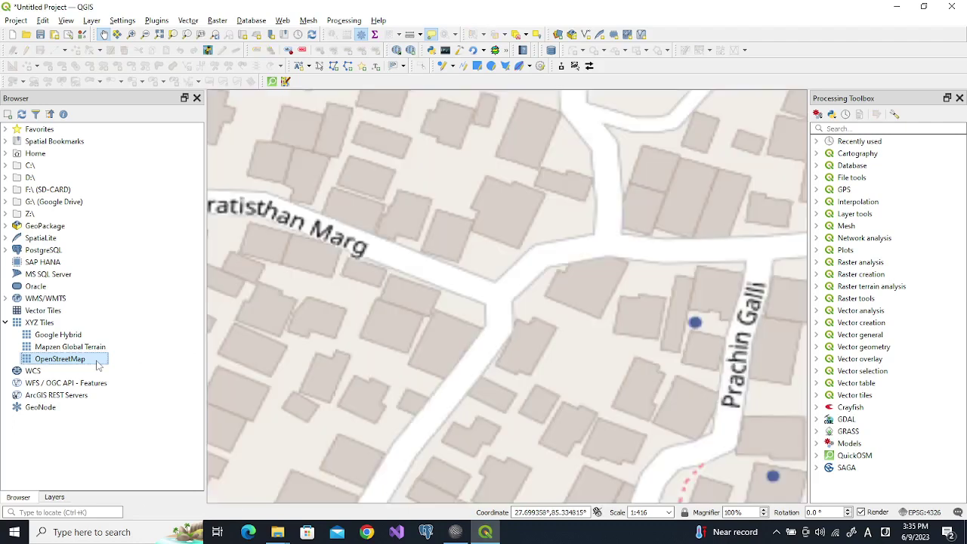
pyautogui.click(54, 497)
pyautogui.moveTo(74, 127); pyautogui.dragTo(73, 167)
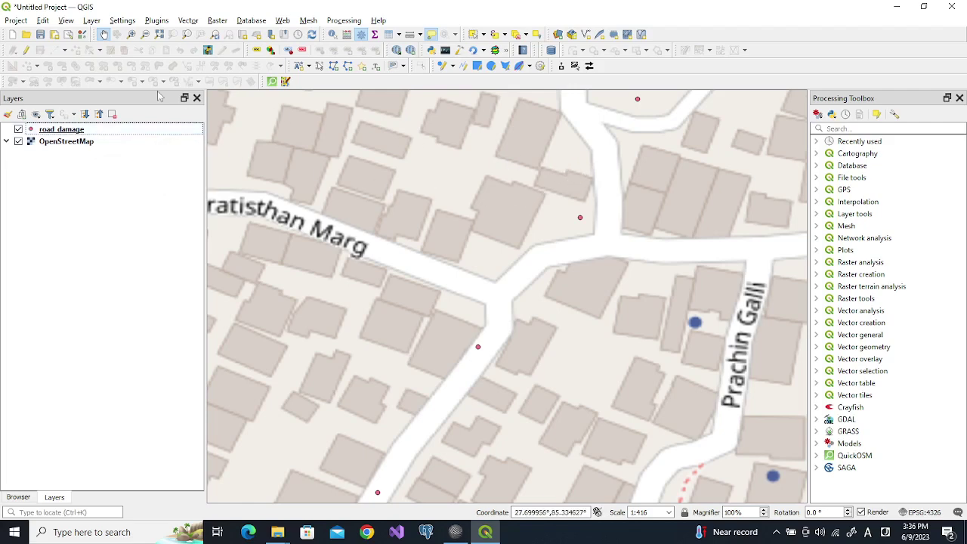
pyautogui.click(14, 23)
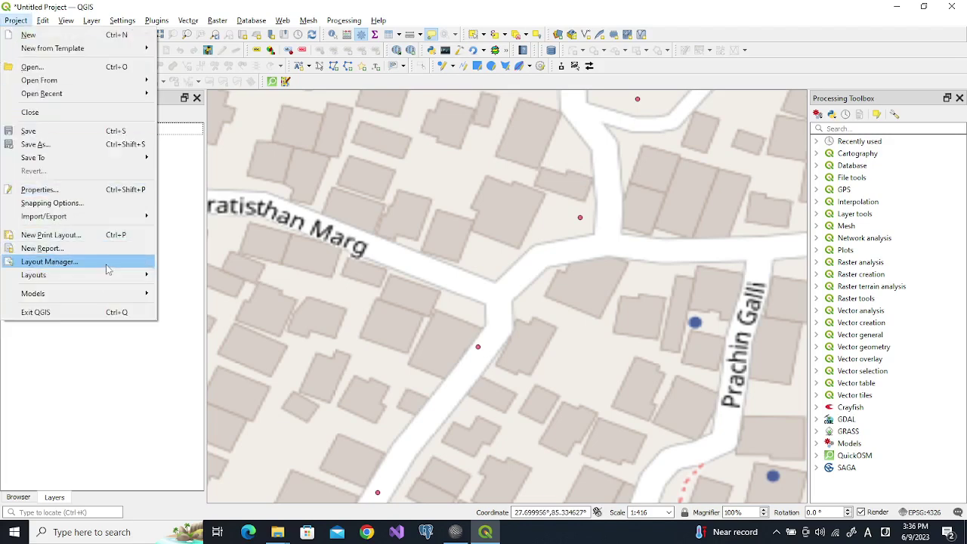
# - Create a new print layout named report_gnss from the Layout Manager
pyautogui.click(50, 261)
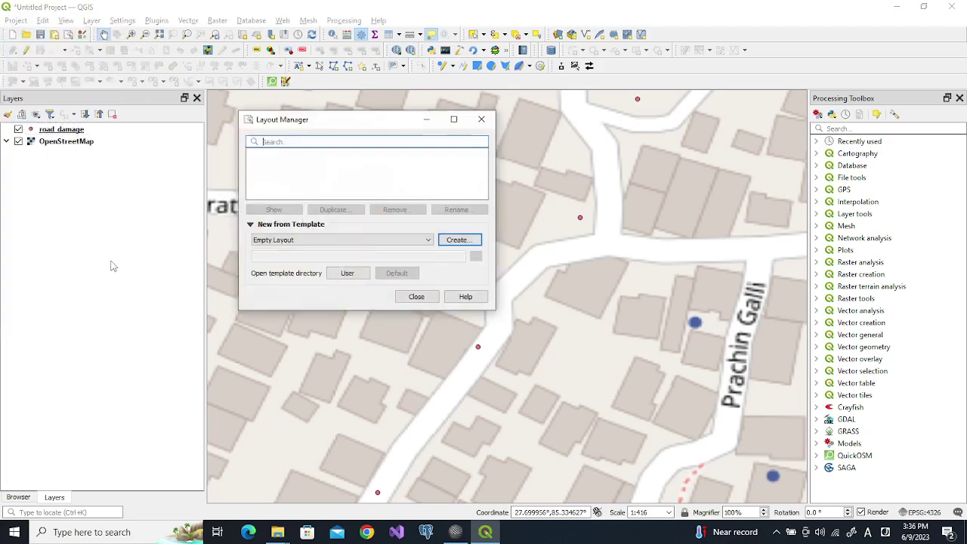
pyautogui.click(446, 240)
pyautogui.write('rep')
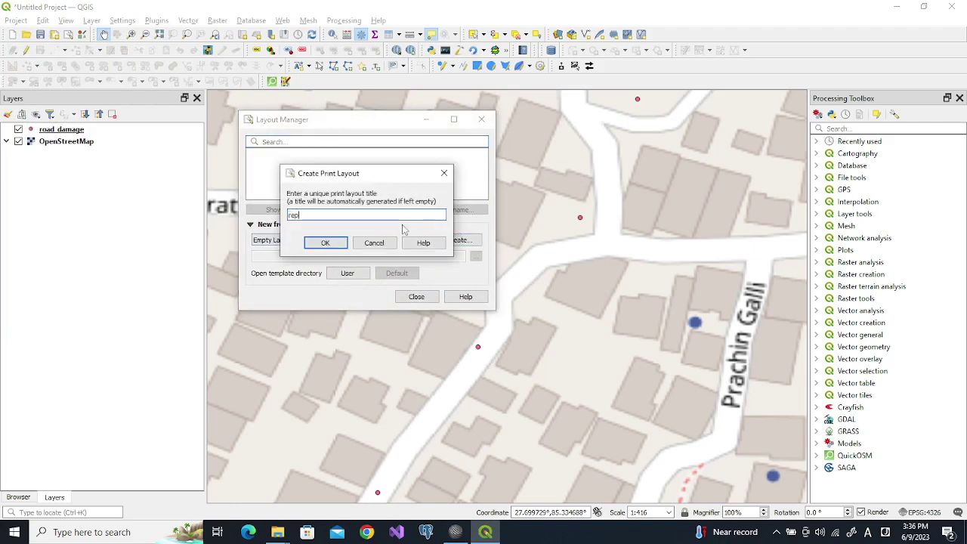
pyautogui.write('ort_gnss')
pyautogui.press('Return')
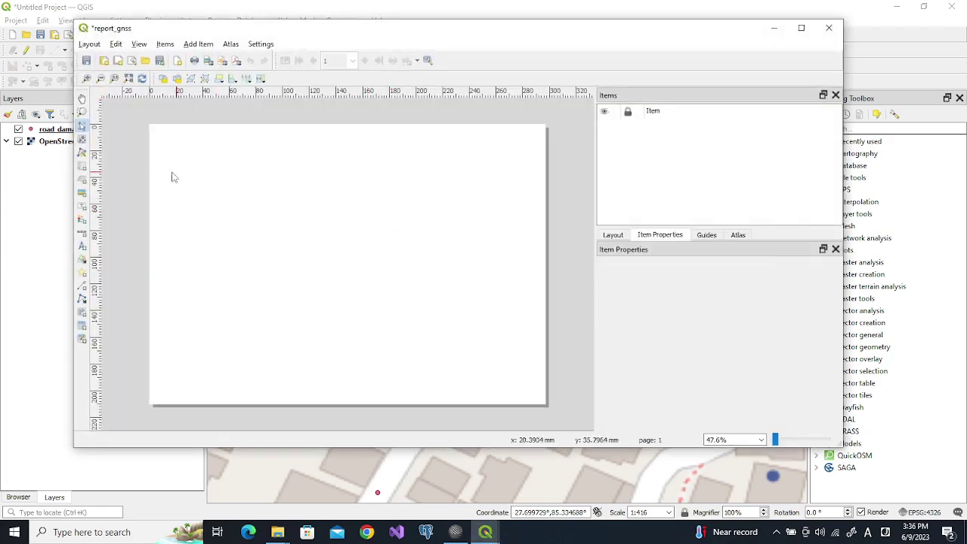
# - Draw a map frame on the left of the page and set its scale to 1:1000
pyautogui.click(83, 167)
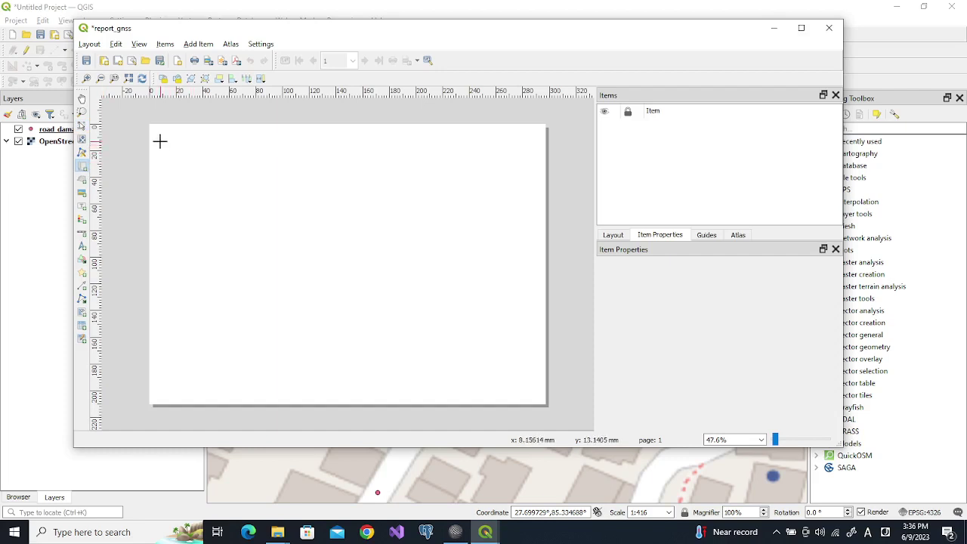
pyautogui.moveTo(160, 134)
pyautogui.mouseDown()
pyautogui.moveTo(365, 339)
pyautogui.moveTo(374, 396)
pyautogui.mouseUp()
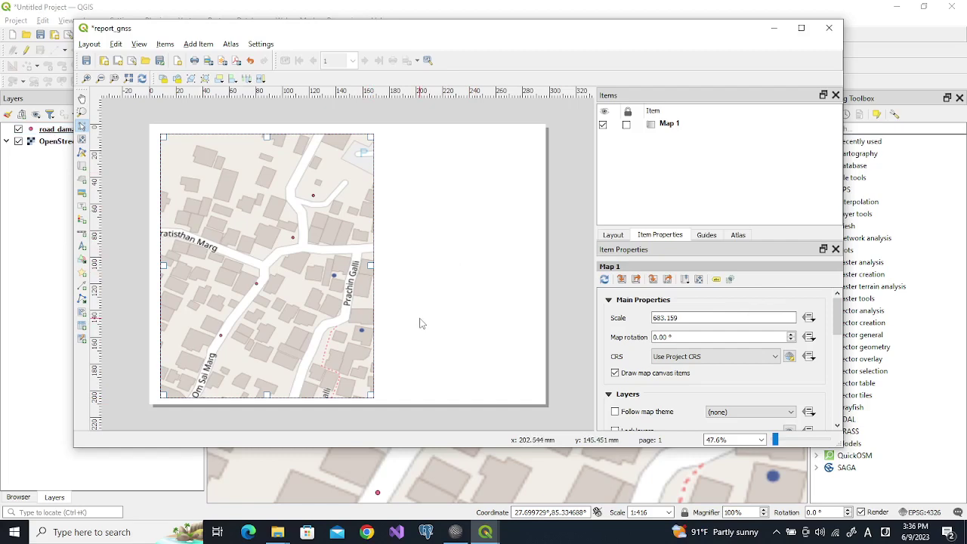
pyautogui.doubleClick(670, 317)
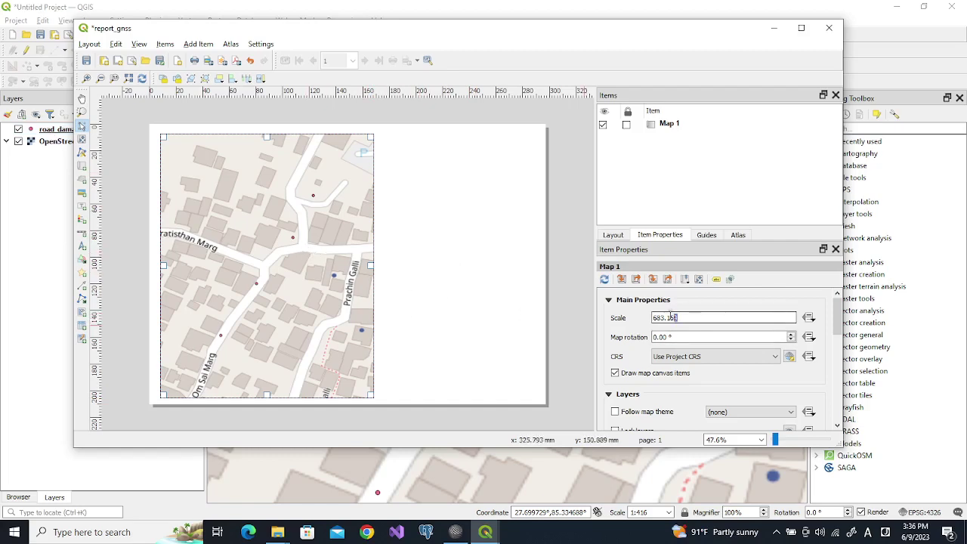
pyautogui.tripleClick(670, 317)
pyautogui.write('1000')
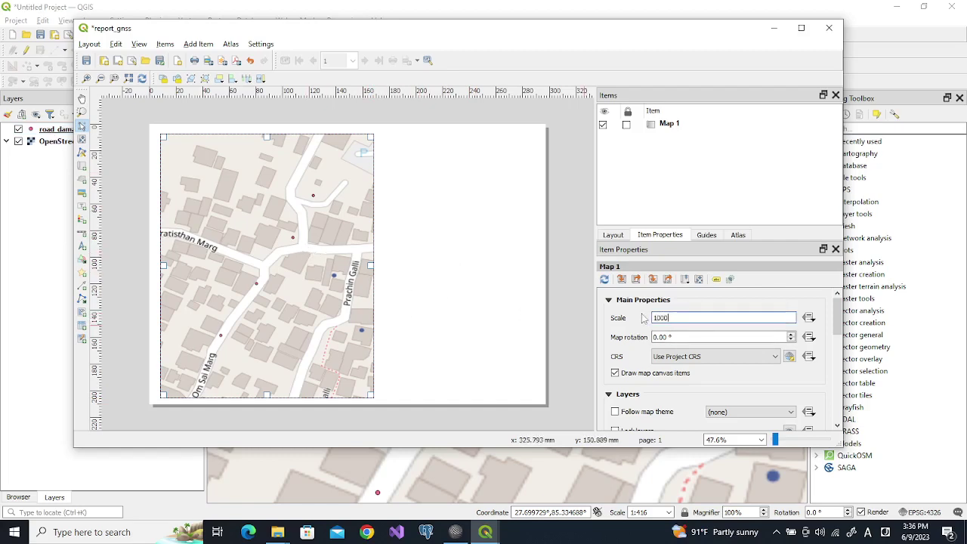
pyautogui.press('Return')
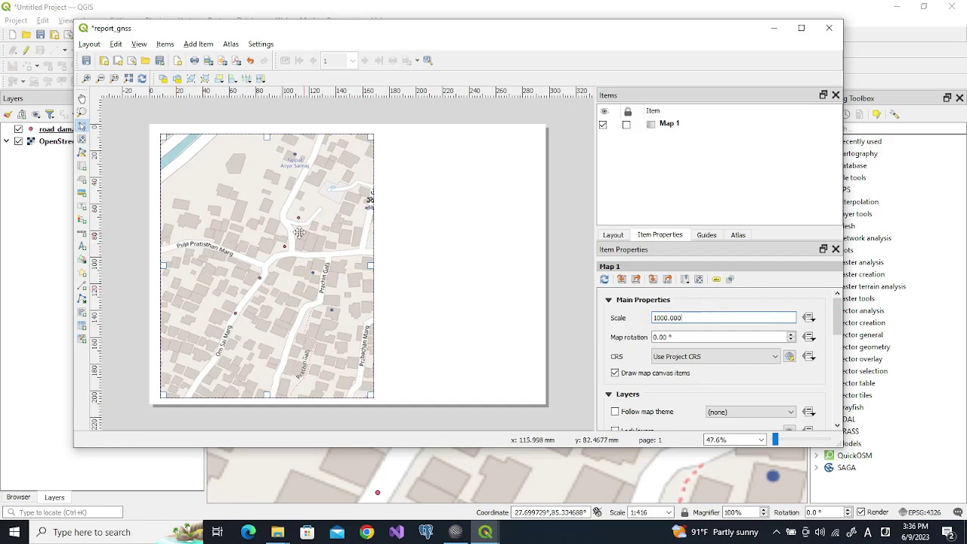
pyautogui.click(738, 235)
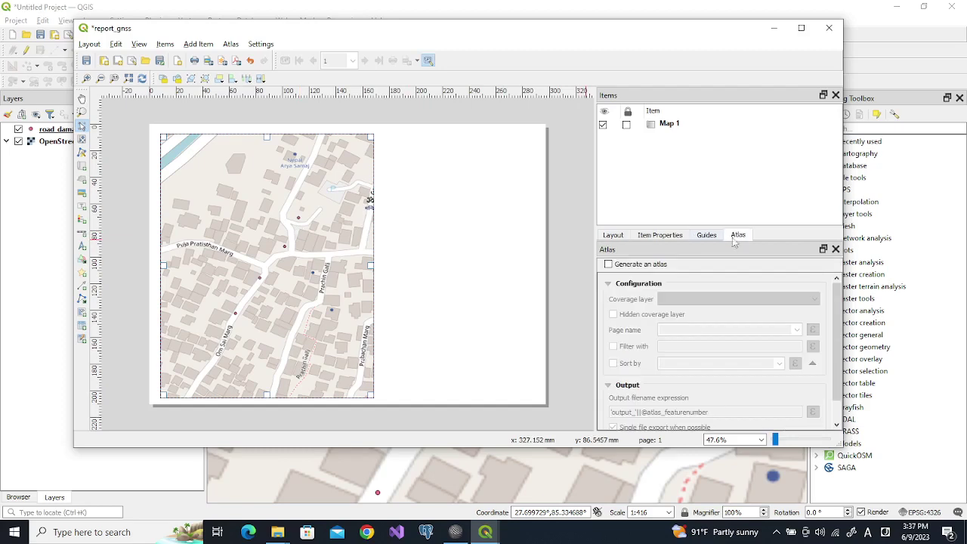
# - Enable atlas generation with road_damage as coverage layer and pages named by FID
pyautogui.click(608, 265)
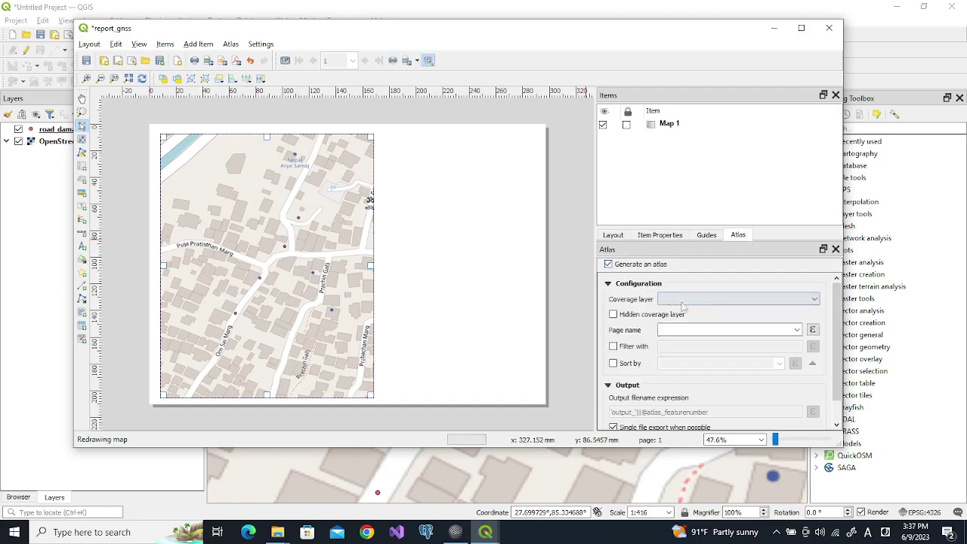
pyautogui.click(815, 299)
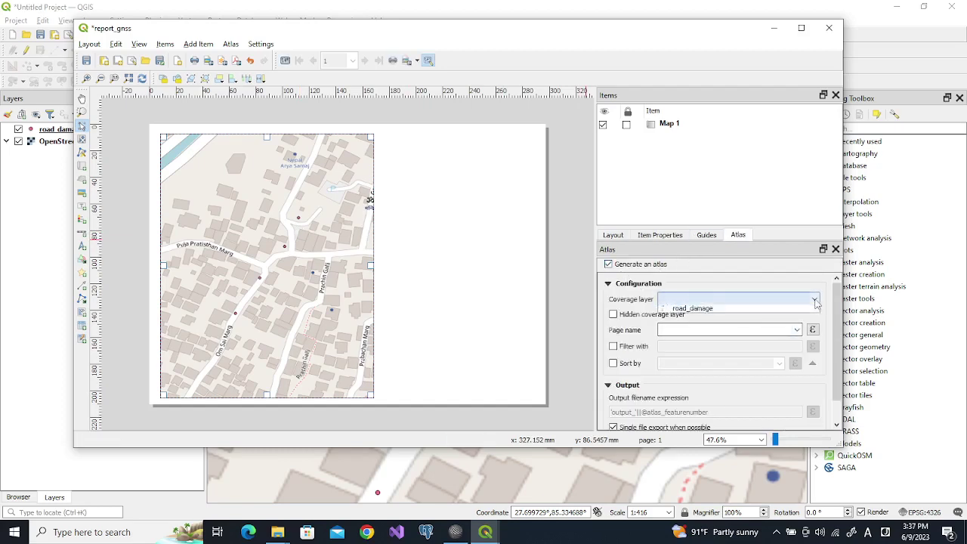
pyautogui.click(769, 310)
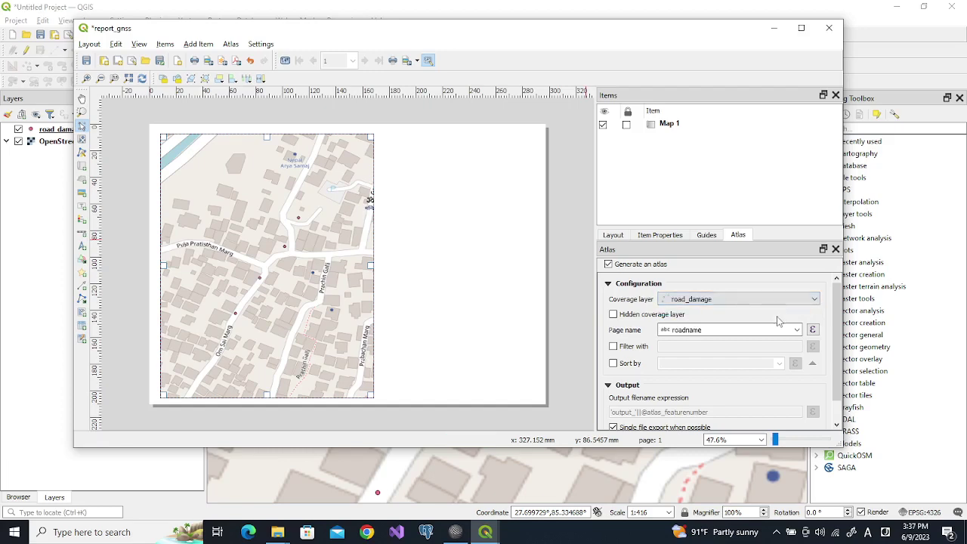
pyautogui.click(797, 331)
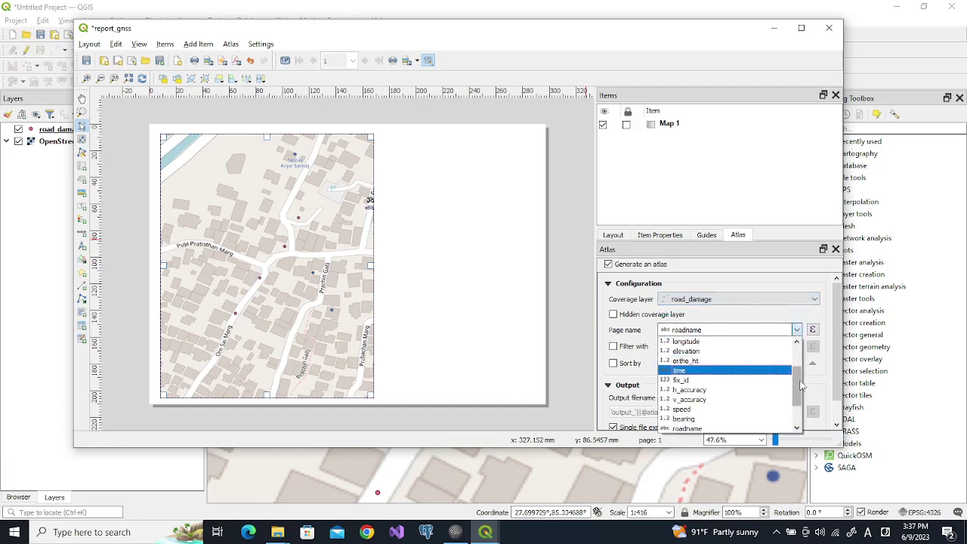
pyautogui.moveTo(799, 386); pyautogui.dragTo(800, 366)
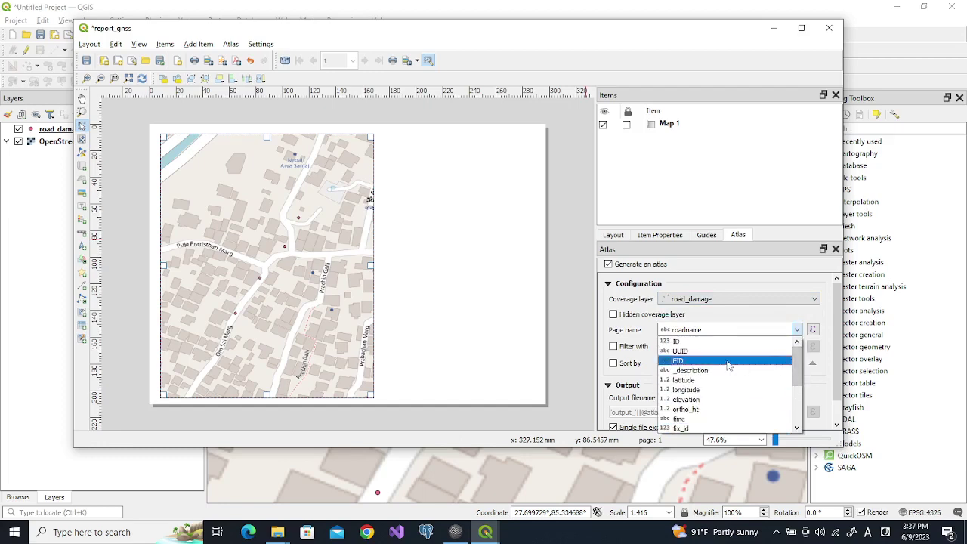
pyautogui.click(726, 360)
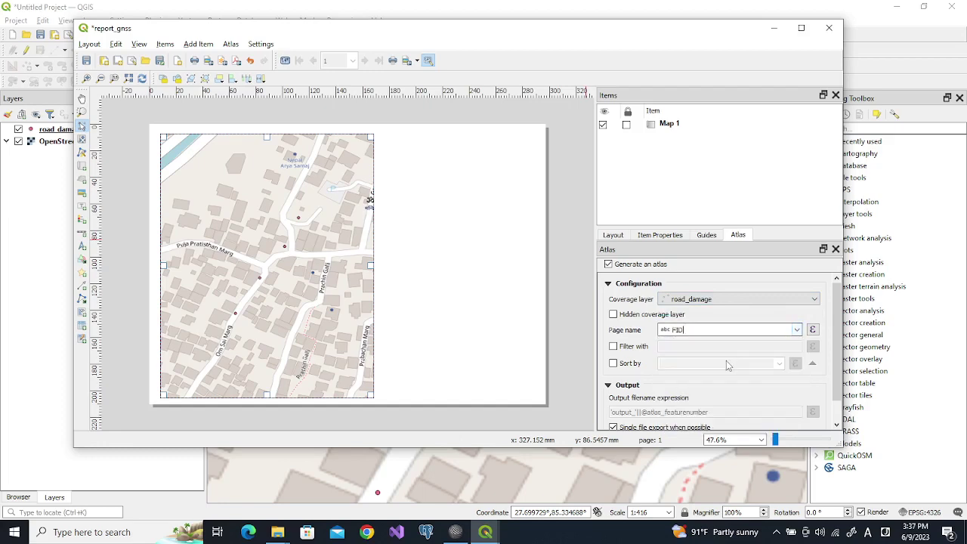
# - Turn on atlas sorting and sort the pages by the time field
pyautogui.click(612, 363)
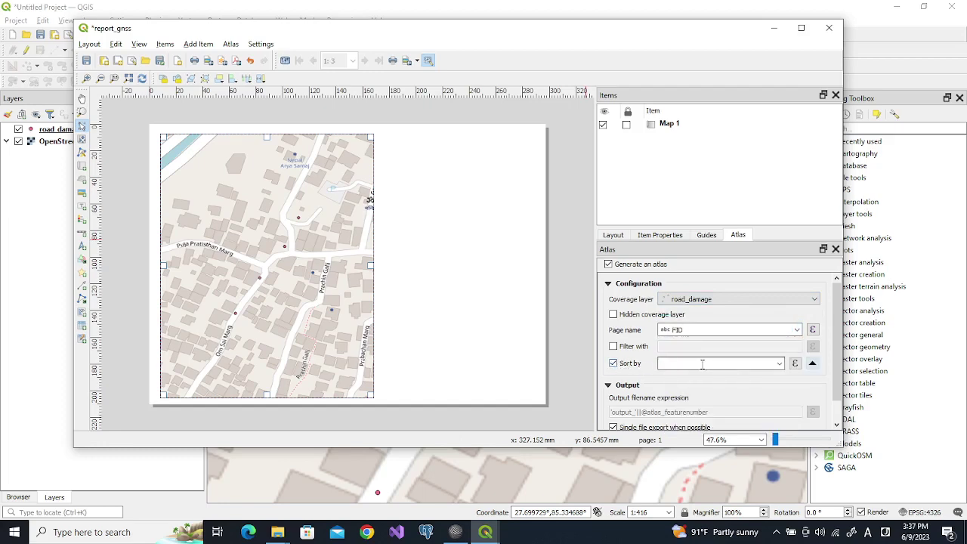
pyautogui.click(779, 363)
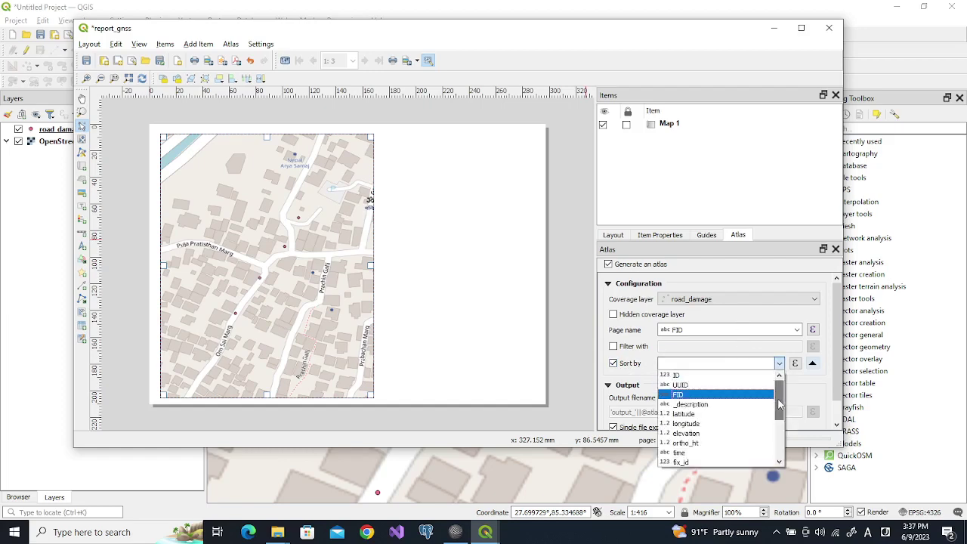
pyautogui.moveTo(779, 402); pyautogui.dragTo(783, 441)
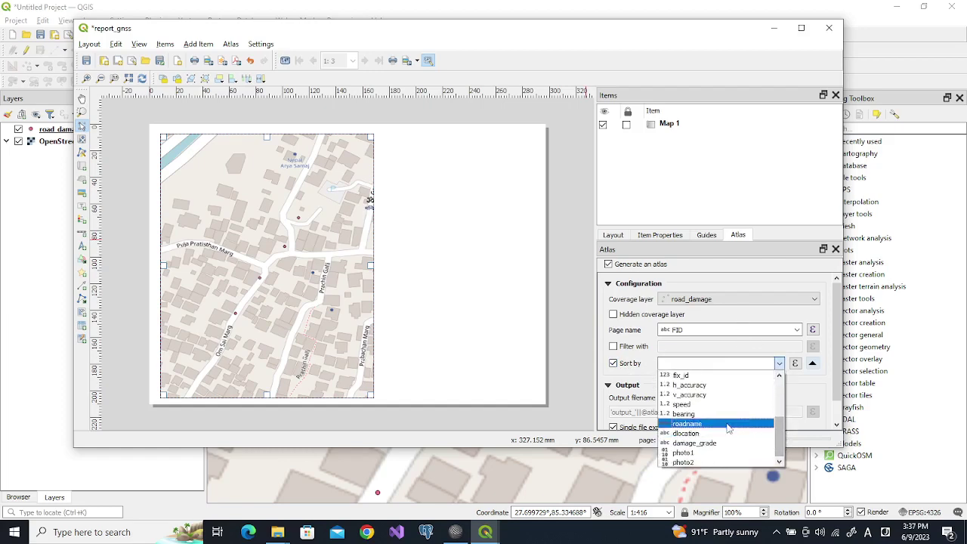
pyautogui.moveTo(781, 442); pyautogui.dragTo(781, 425)
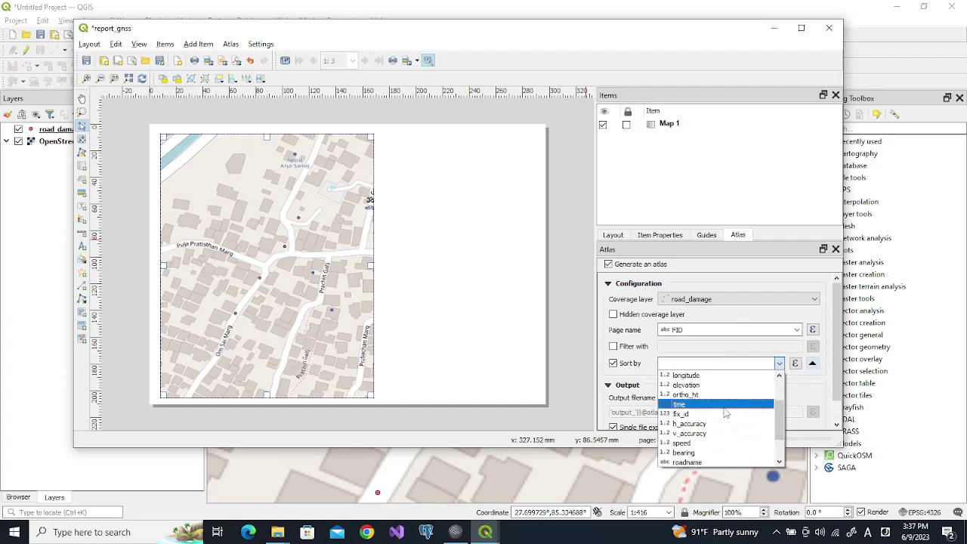
pyautogui.click(724, 413)
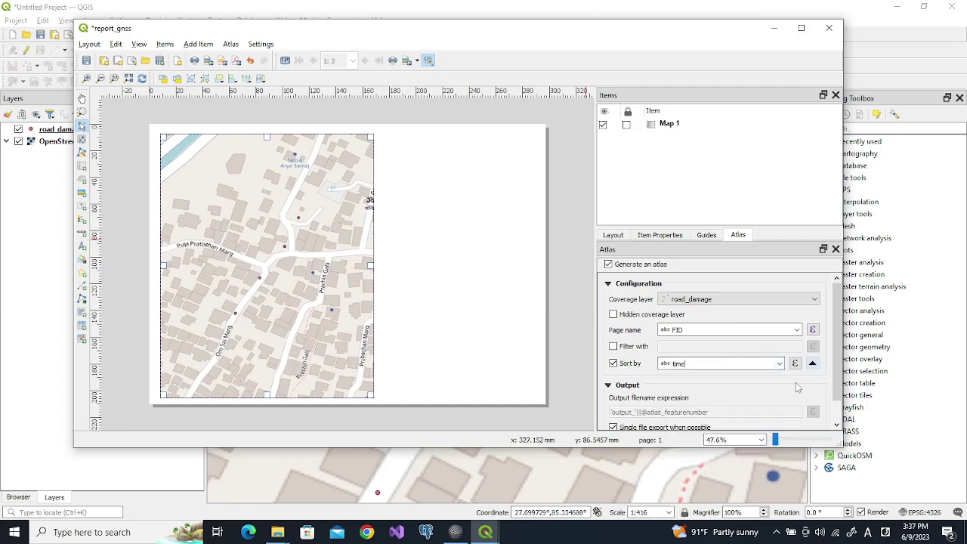
pyautogui.moveTo(833, 377); pyautogui.dragTo(833, 393)
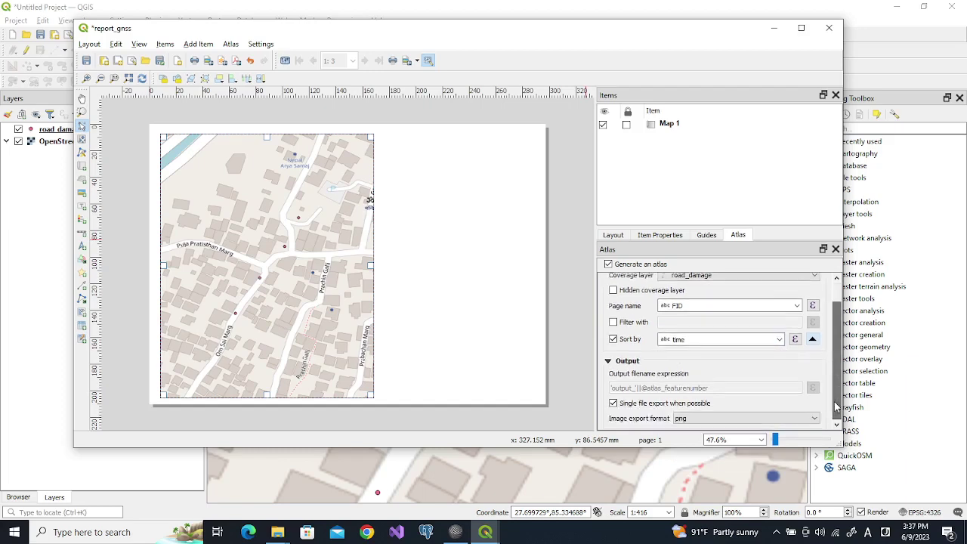
pyautogui.click(665, 236)
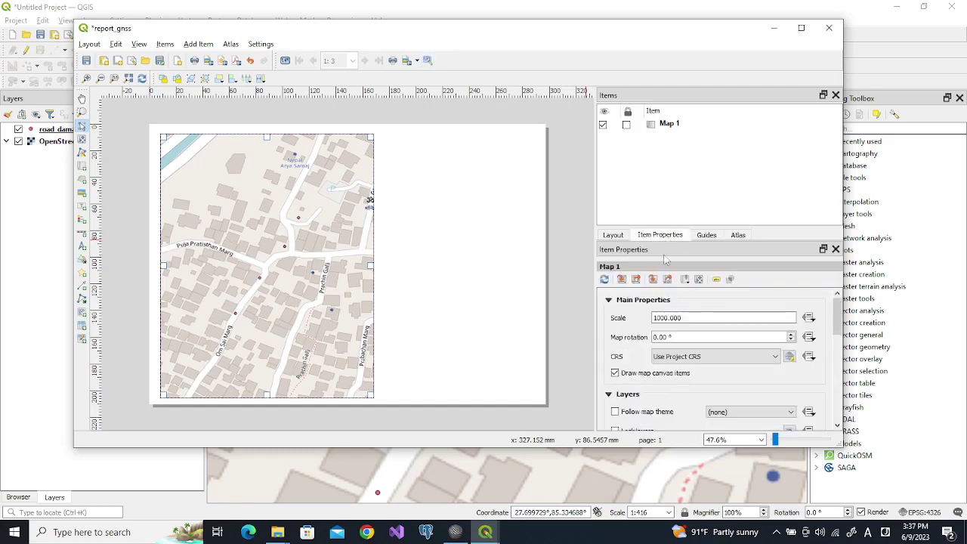
# - Set Map 1 to atlas-controlled fixed scale and preview the atlas through feature 3 of 5
pyautogui.moveTo(837, 316); pyautogui.dragTo(841, 376)
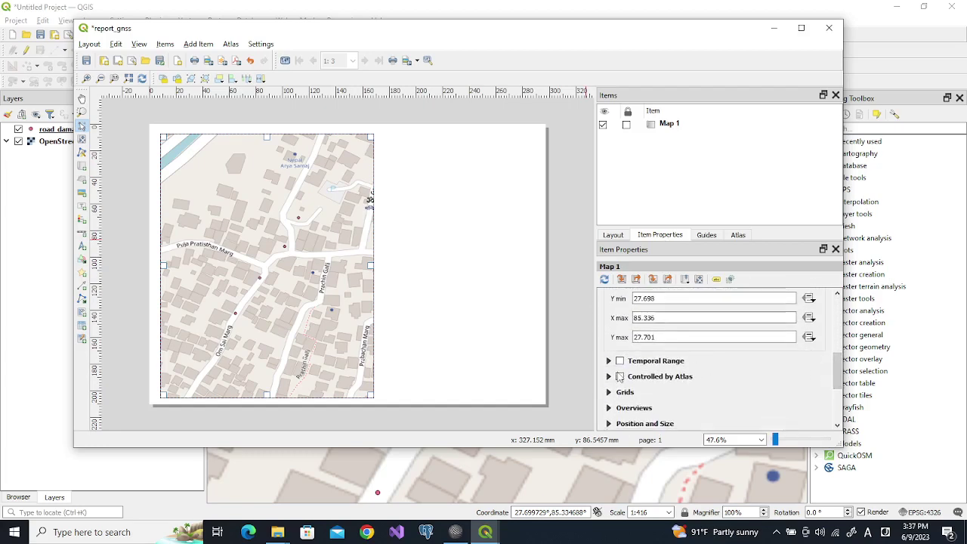
pyautogui.click(620, 377)
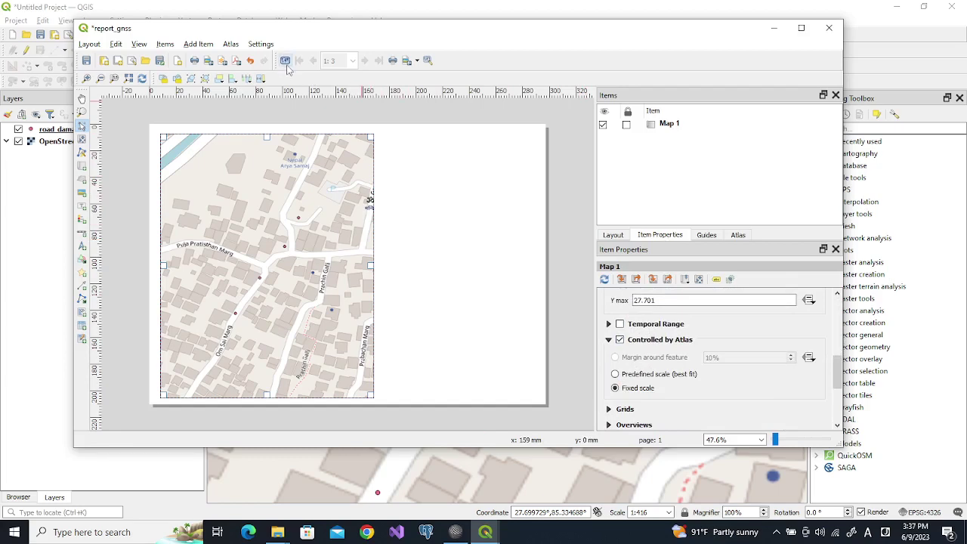
pyautogui.click(286, 61)
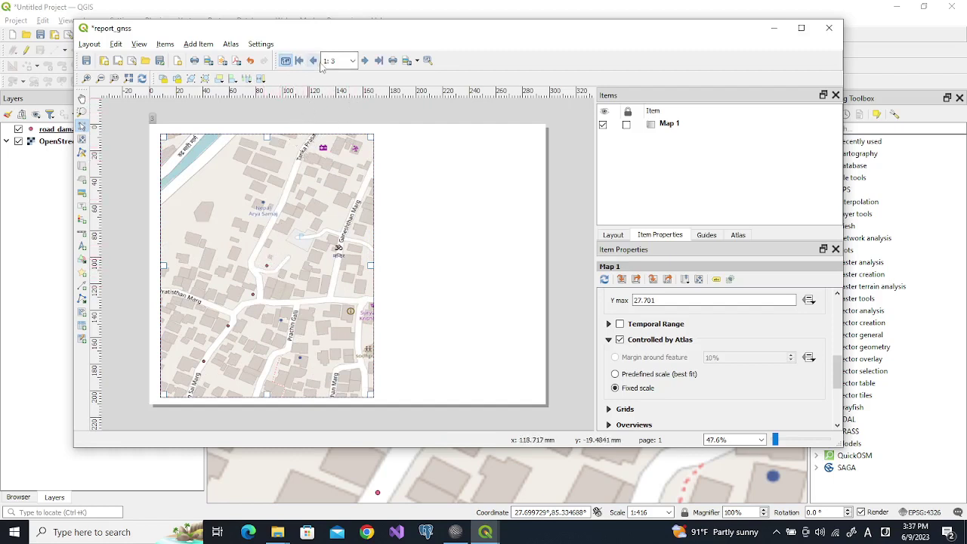
pyautogui.click(364, 60)
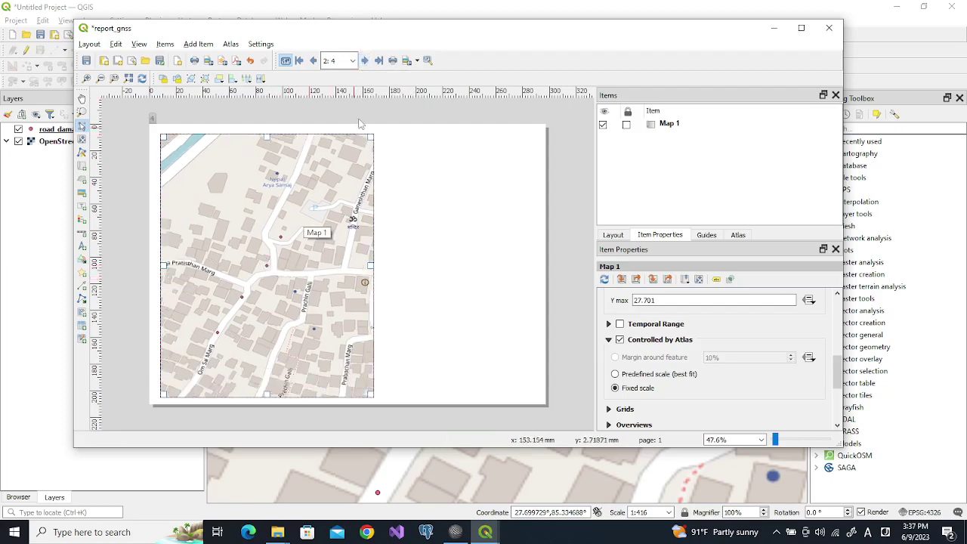
pyautogui.click(365, 61)
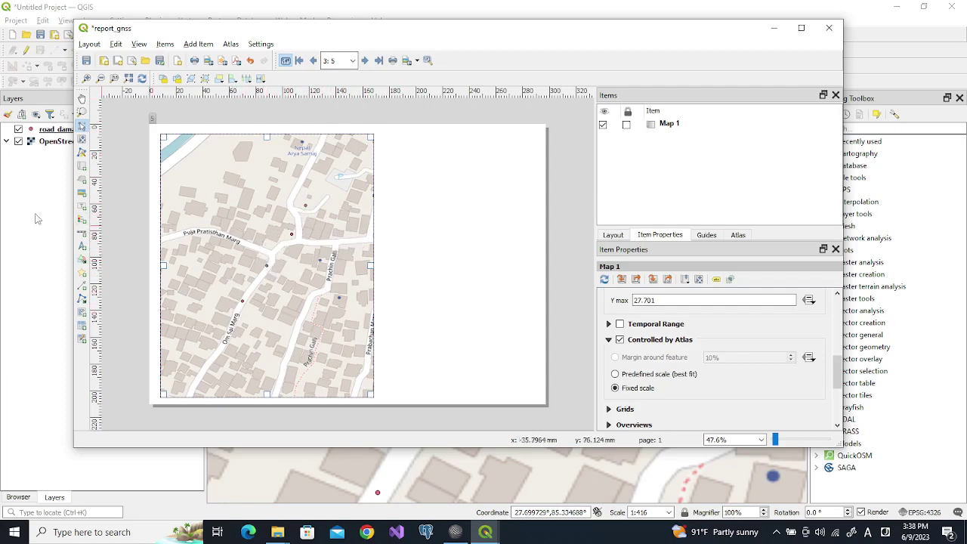
# - Return to the main QGIS window and close the Layout Manager
pyautogui.click(35, 218)
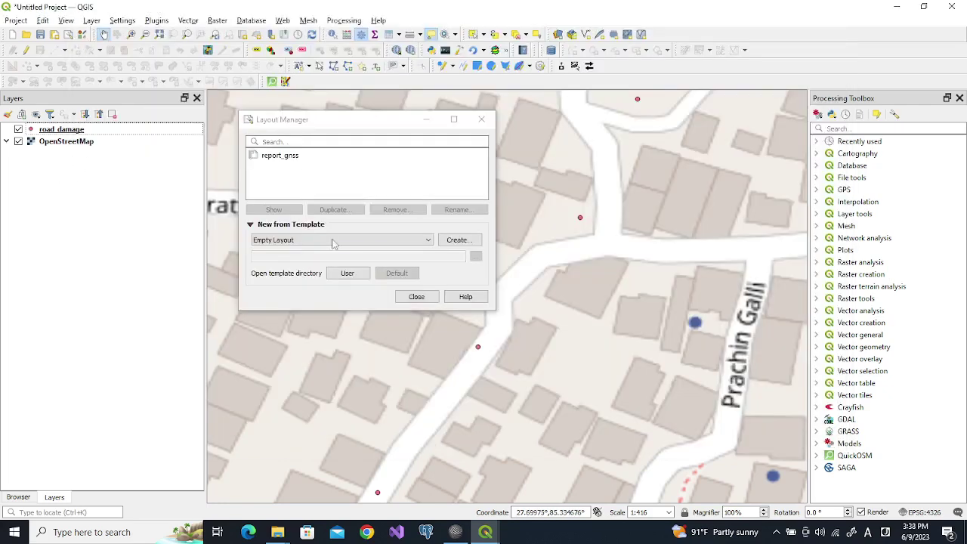
pyautogui.click(415, 296)
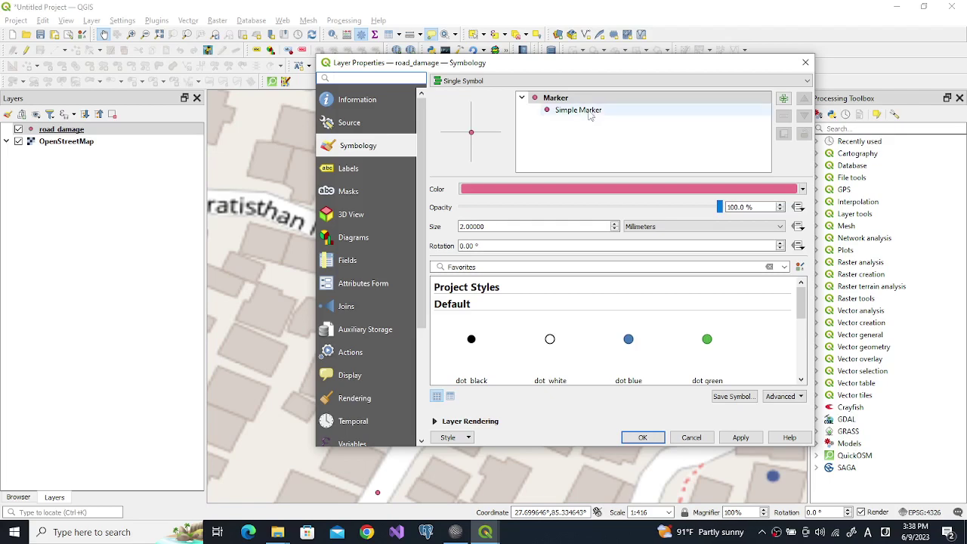
# - Change the road_damage Simple Marker to an SVG camera marker and switch to rule-based rendering
pyautogui.click(590, 113)
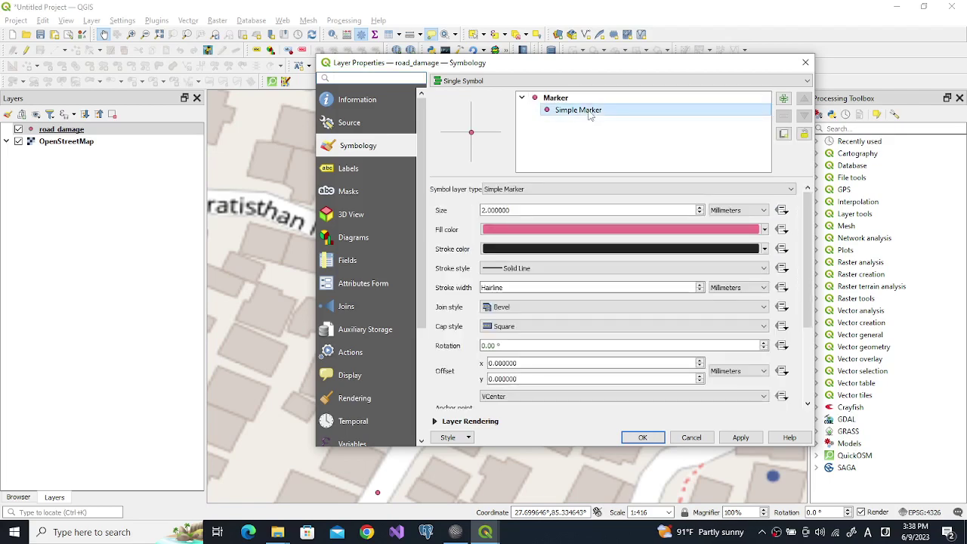
pyautogui.press('Tab')
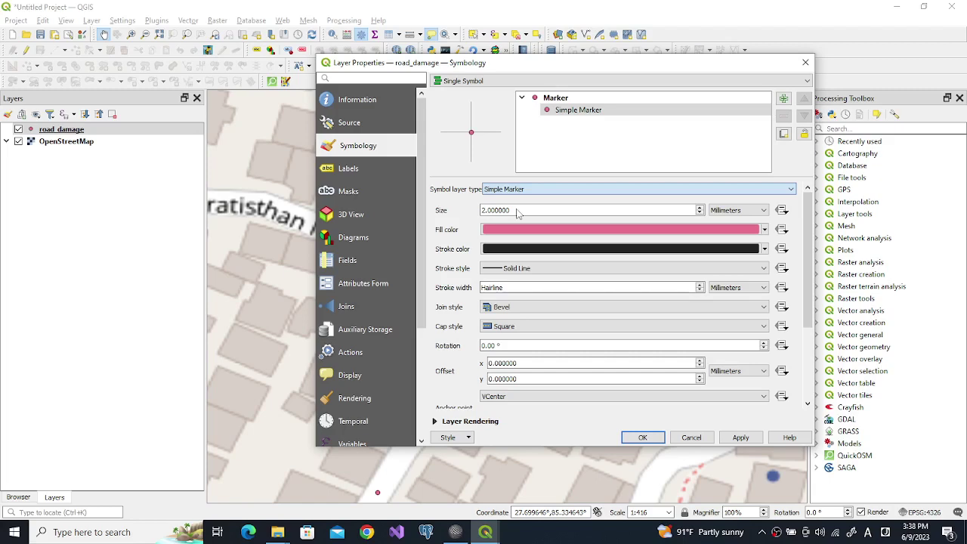
pyautogui.press('Down')
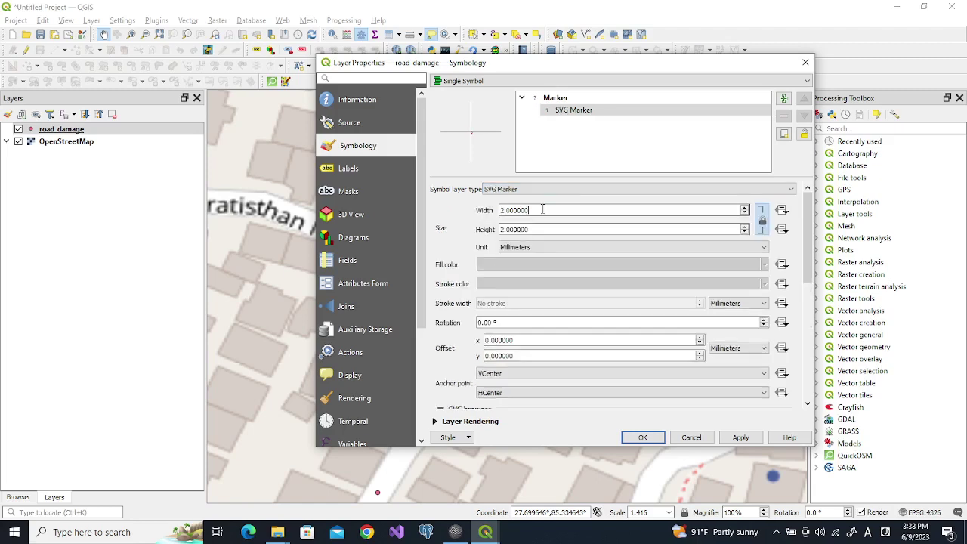
pyautogui.doubleClick(542, 210)
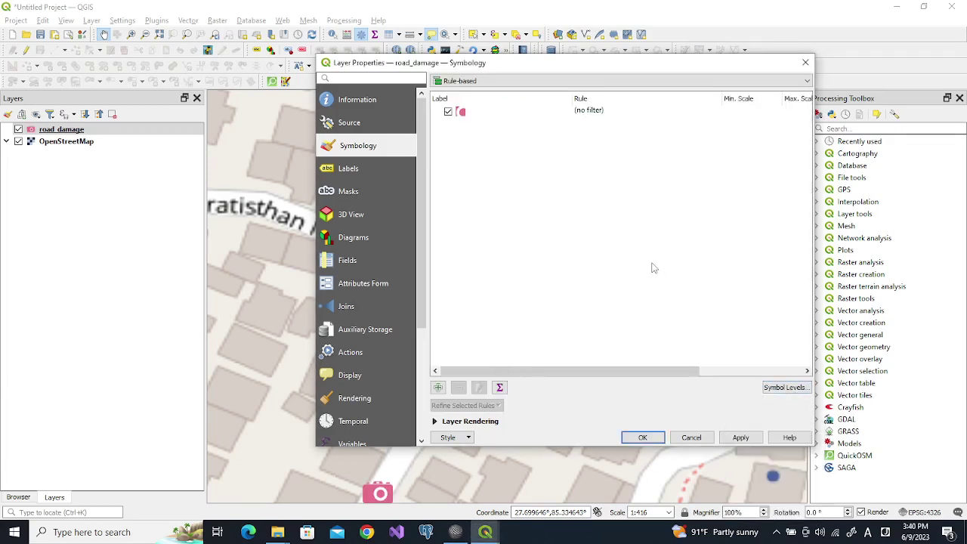
pyautogui.click(591, 120)
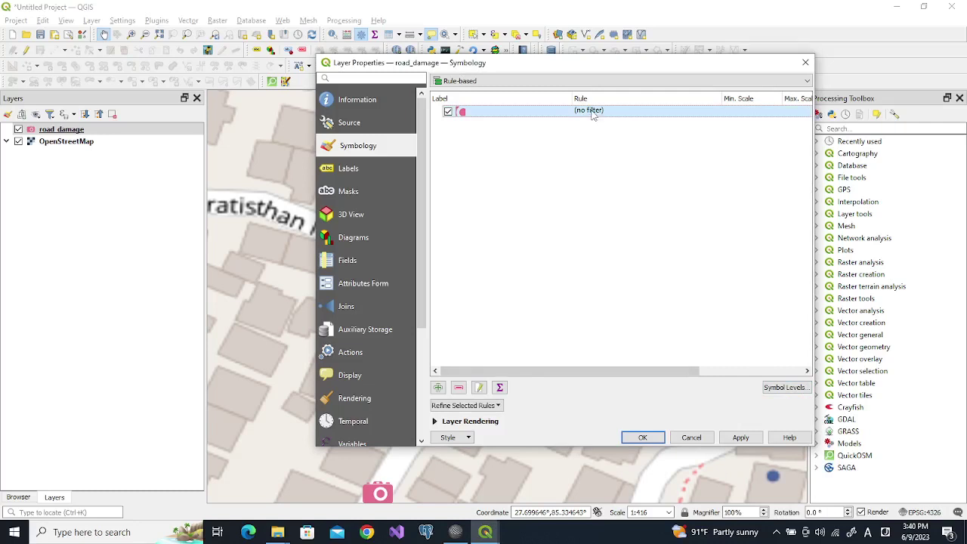
pyautogui.doubleClick(593, 113)
pyautogui.write('Photo Spot')
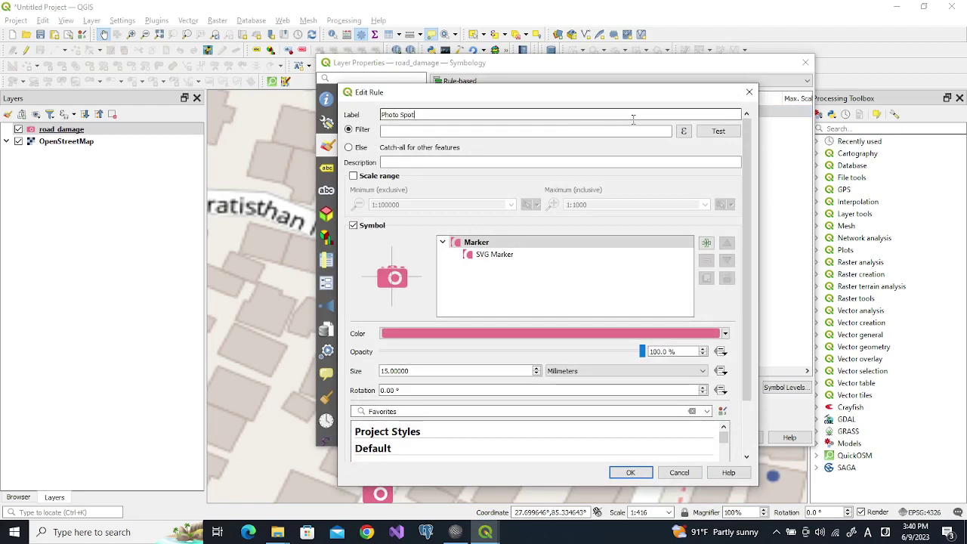
pyautogui.click(684, 130)
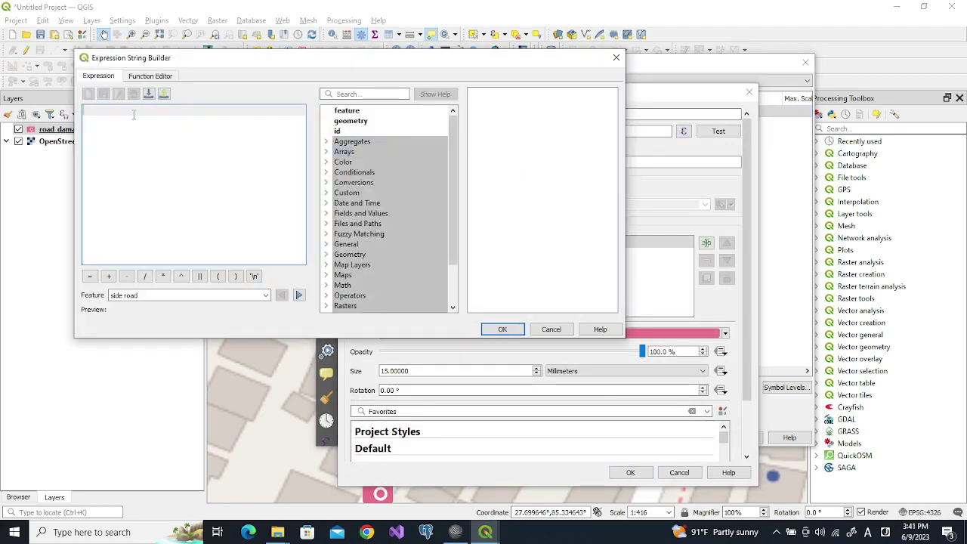
pyautogui.write('S')
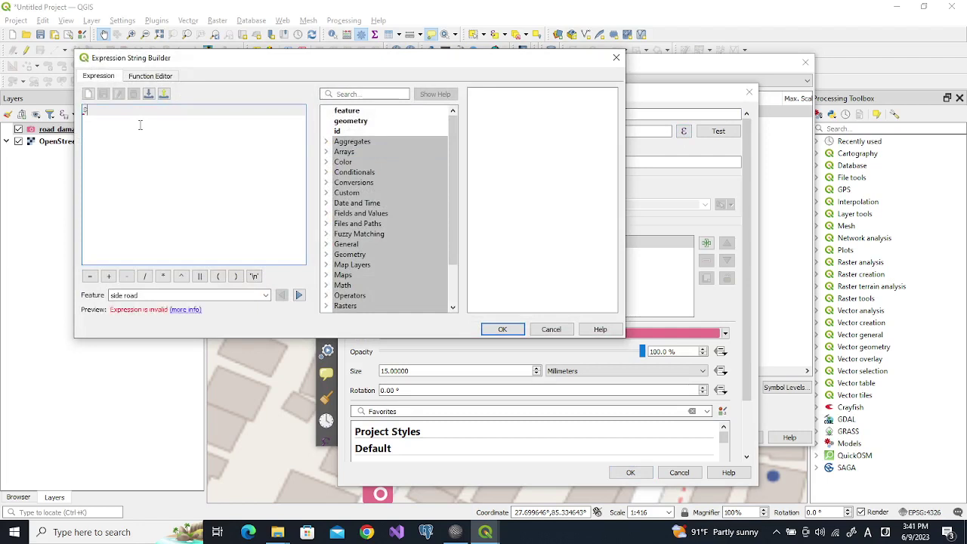
pyautogui.write('d ')
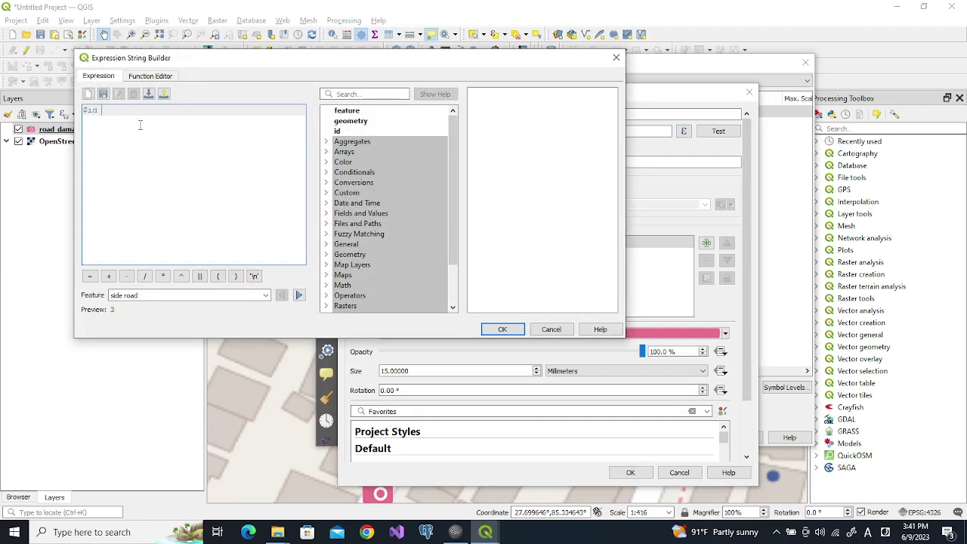
pyautogui.write('=')
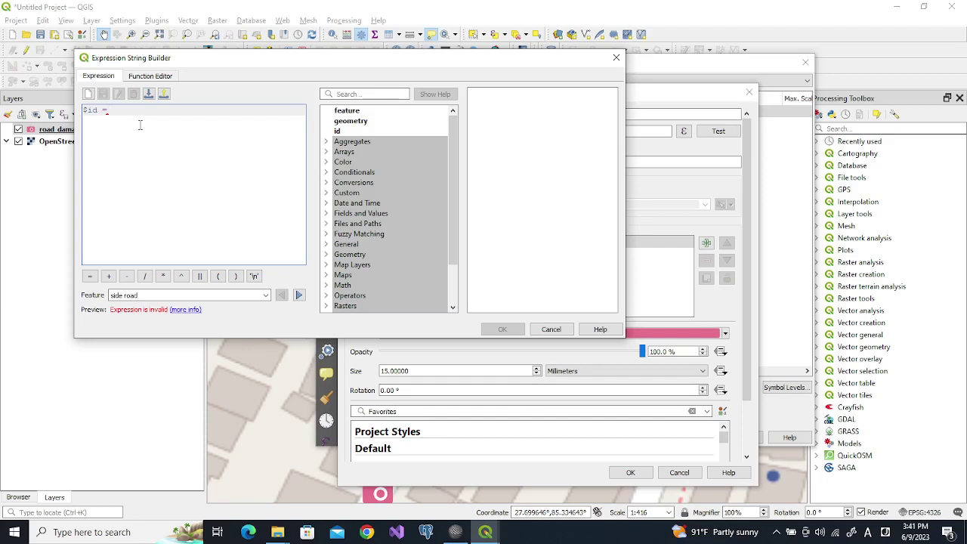
pyautogui.write(' @at')
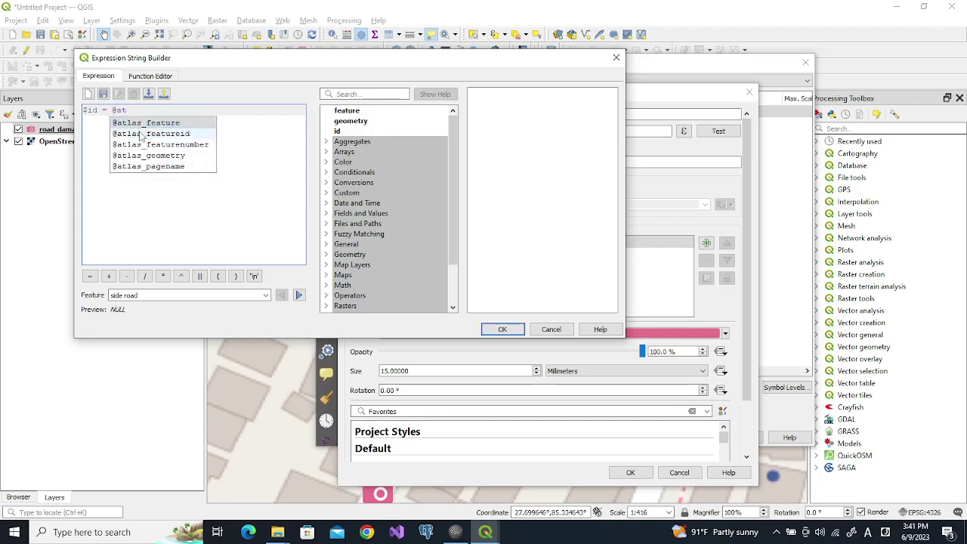
pyautogui.click(141, 134)
pyautogui.click(141, 133)
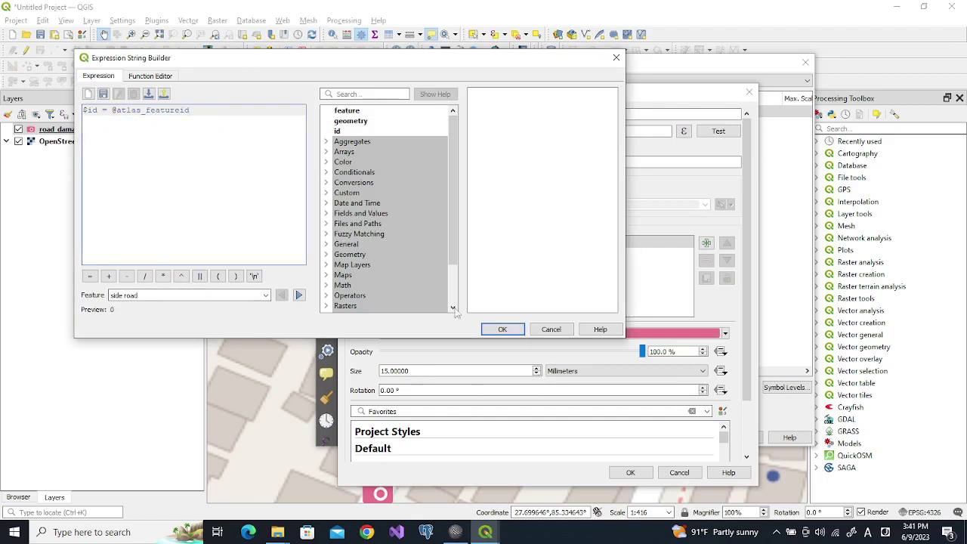
pyautogui.click(505, 330)
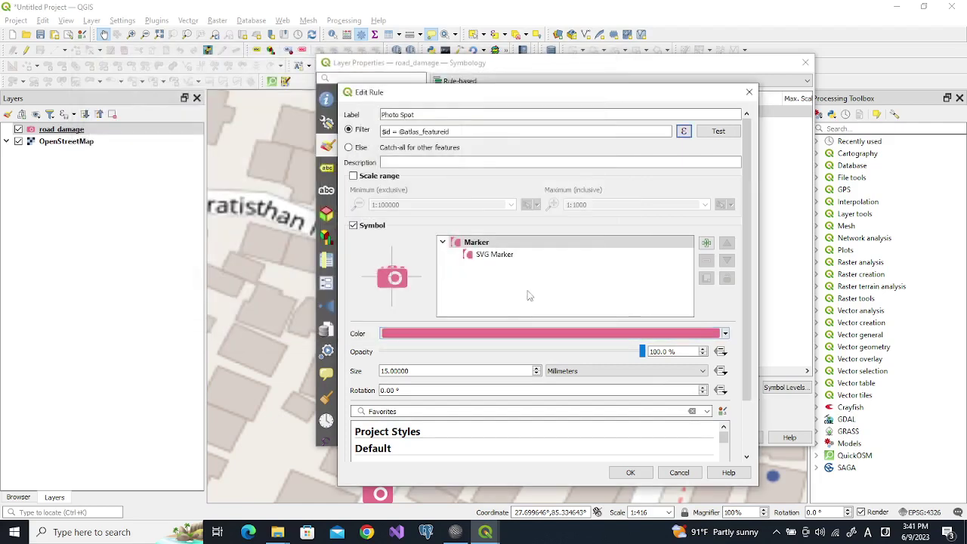
pyautogui.click(631, 473)
# - Apply the Photo Spot rule, close Layer Properties, and return to the report_gnss layout
pyautogui.click(733, 441)
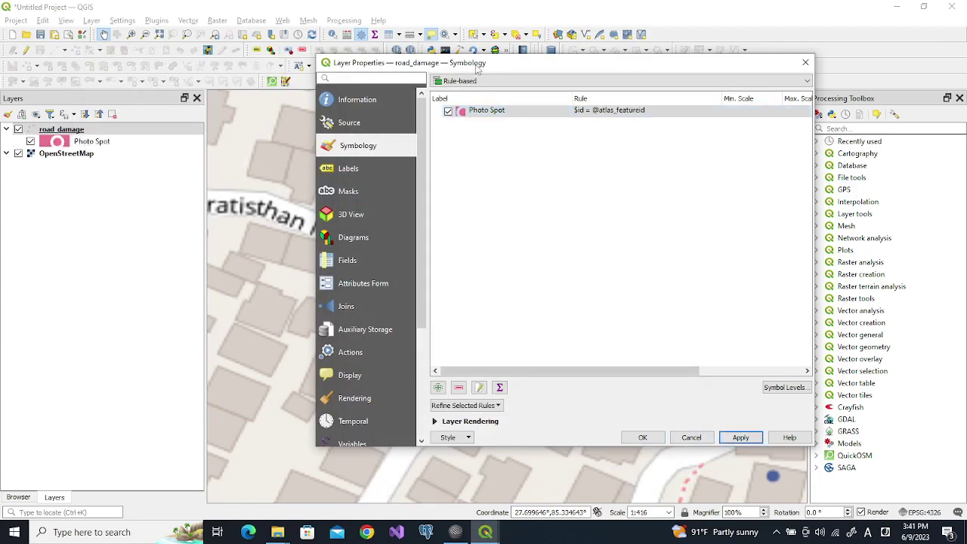
pyautogui.moveTo(478, 70); pyautogui.dragTo(777, 122)
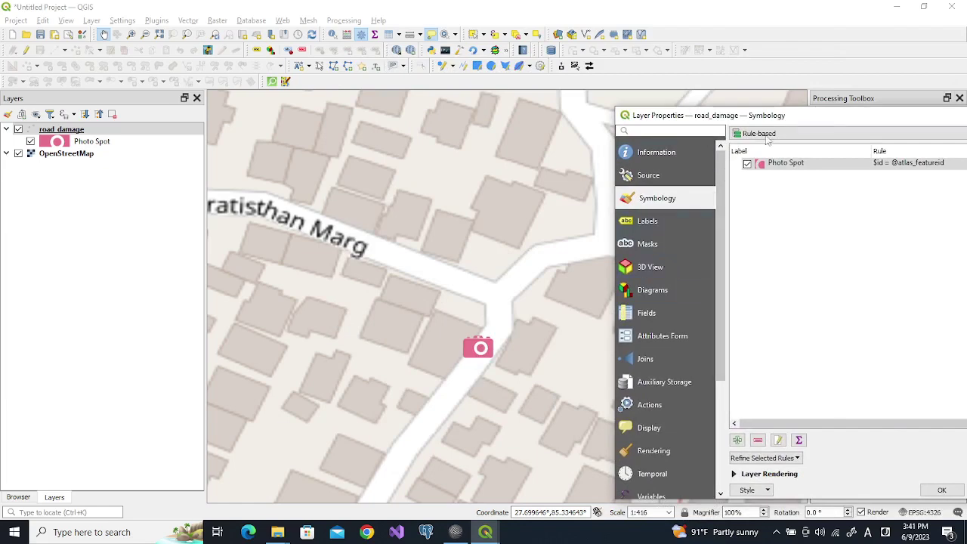
pyautogui.moveTo(781, 119); pyautogui.dragTo(433, 79)
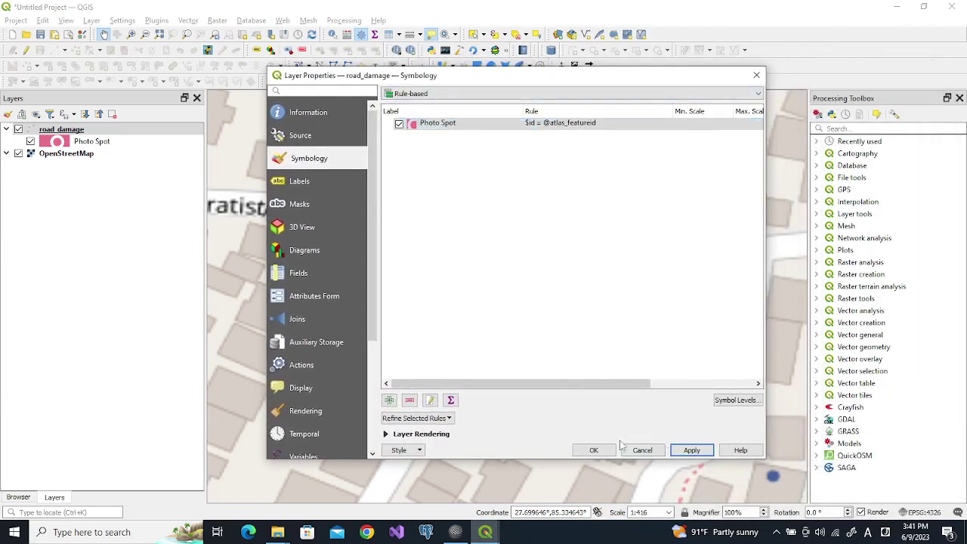
pyautogui.click(595, 451)
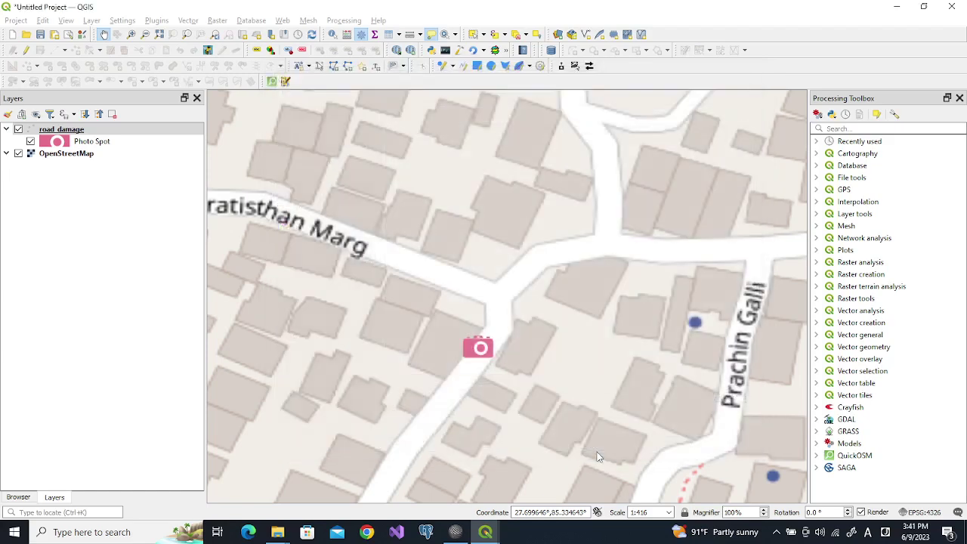
pyautogui.click(485, 532)
# - Refresh the report_gnss layout map and advance the atlas preview to page 4's camera marker
pyautogui.click(535, 452)
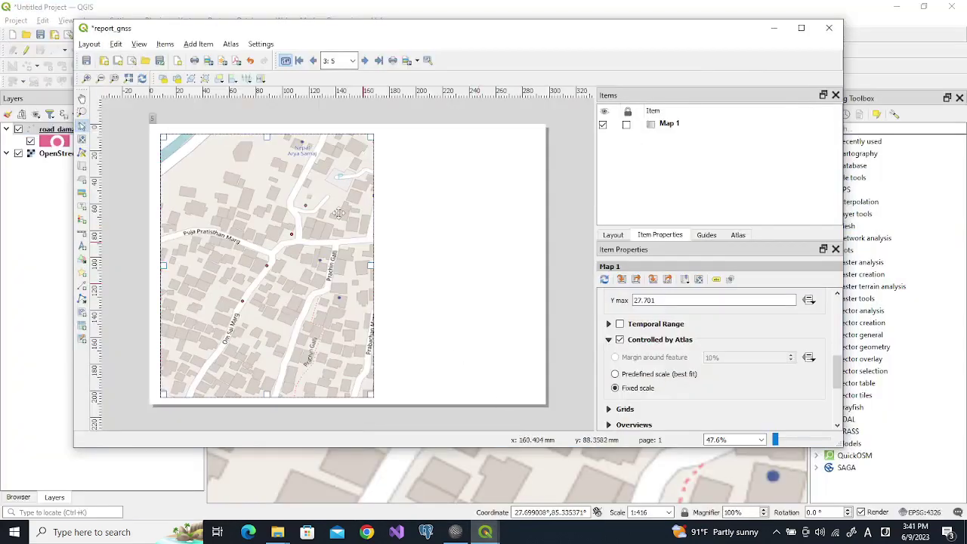
pyautogui.click(142, 79)
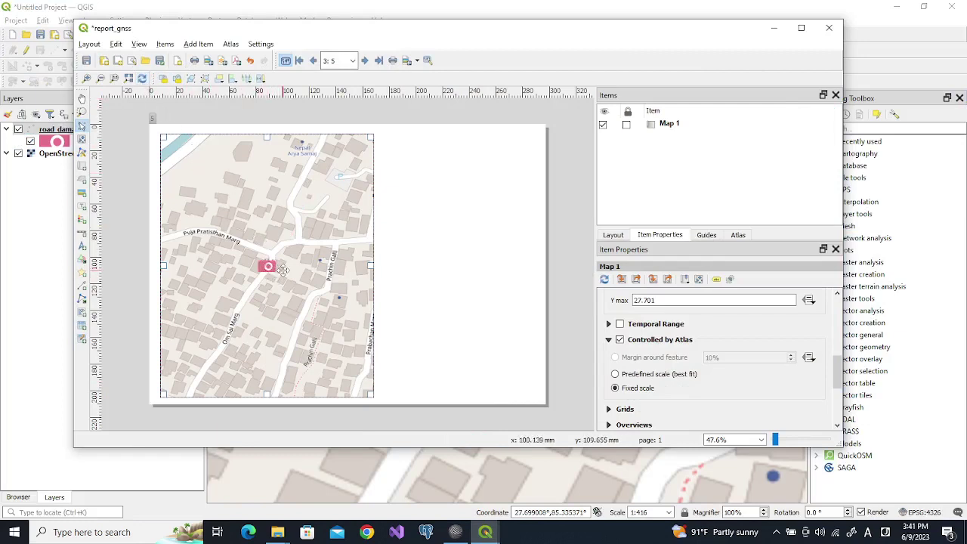
pyautogui.click(364, 60)
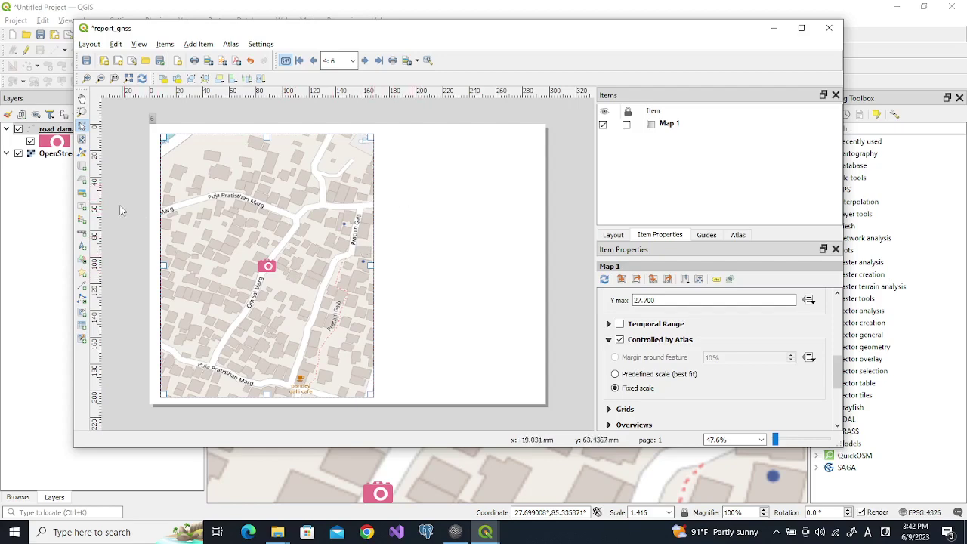
# - Draw a text label box right of the map and copy the HTML table markup from SciTE
pyautogui.click(82, 206)
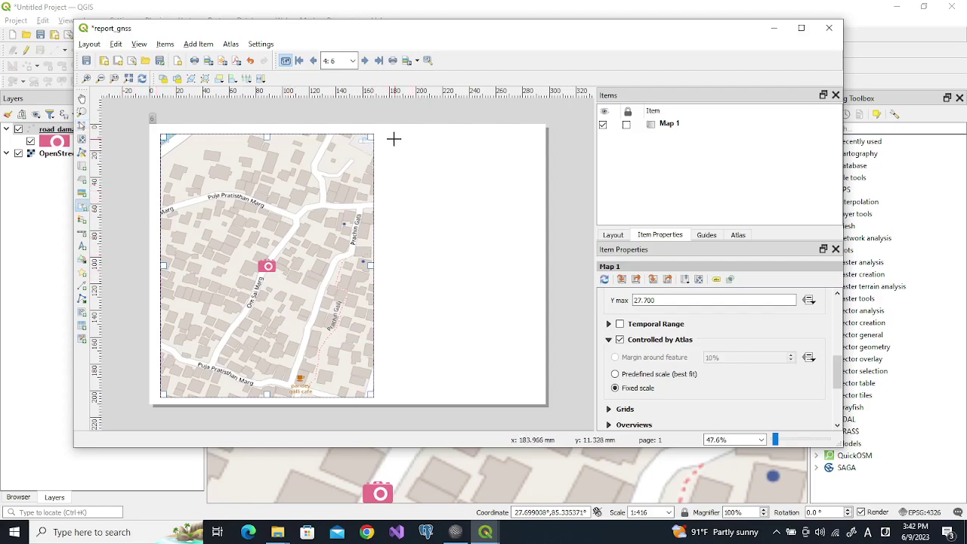
pyautogui.moveTo(390, 135)
pyautogui.mouseDown()
pyautogui.moveTo(402, 186)
pyautogui.moveTo(512, 204)
pyautogui.mouseUp()
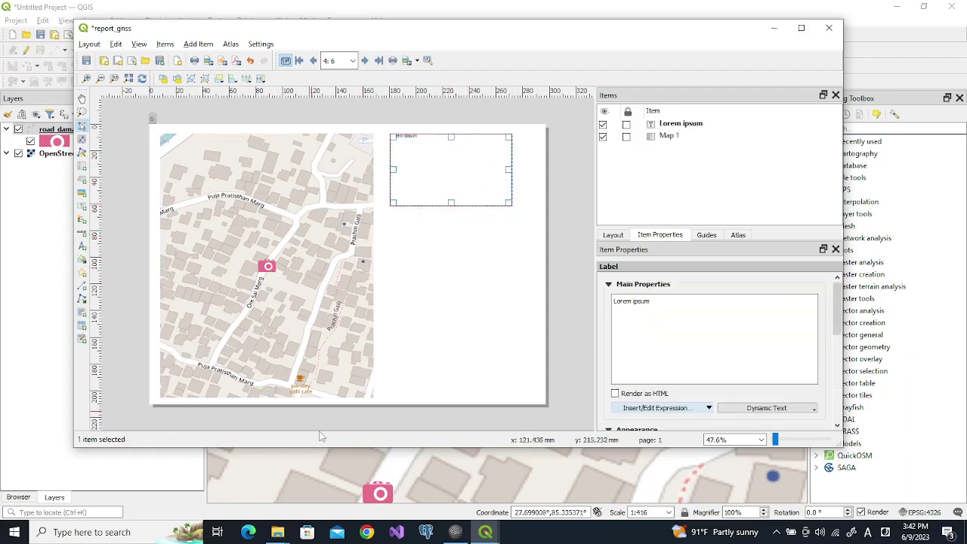
pyautogui.click(457, 532)
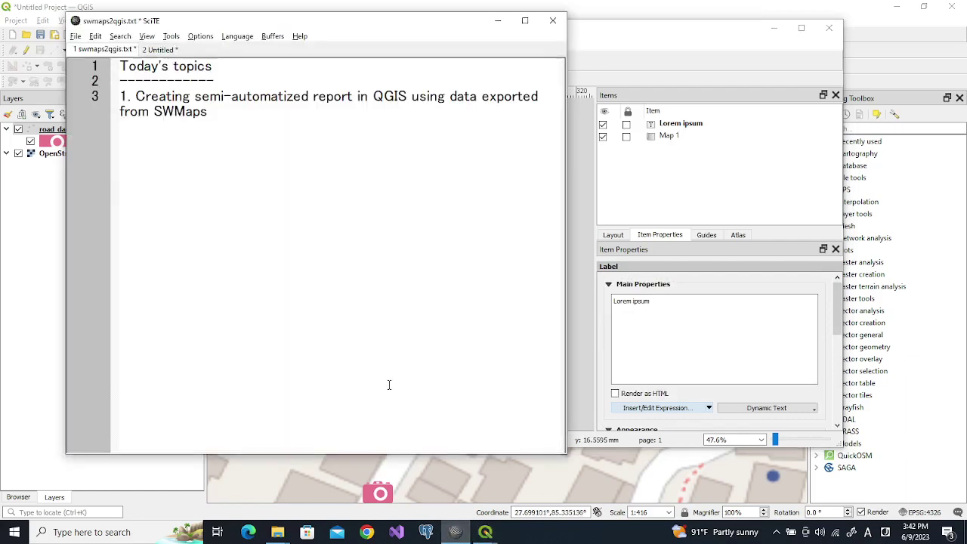
pyautogui.click(160, 49)
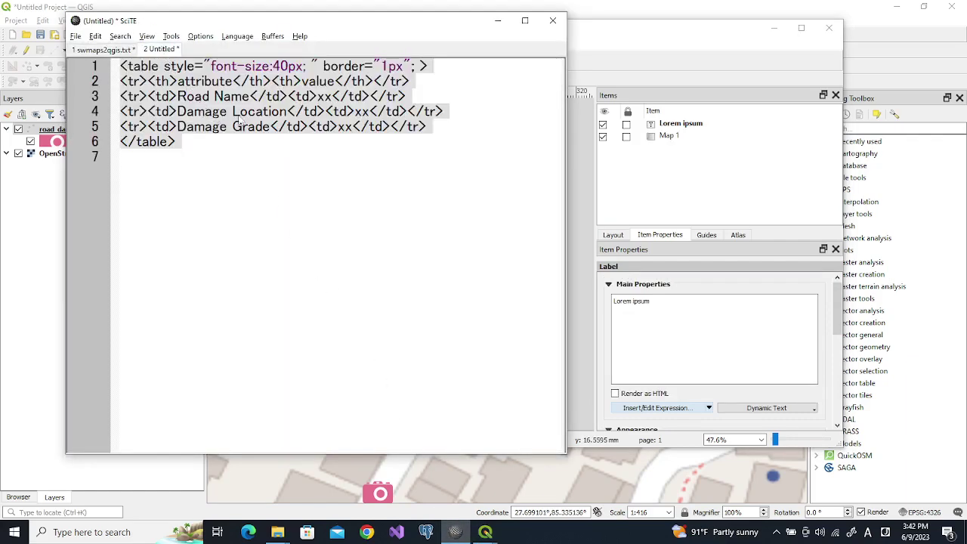
pyautogui.click(660, 304)
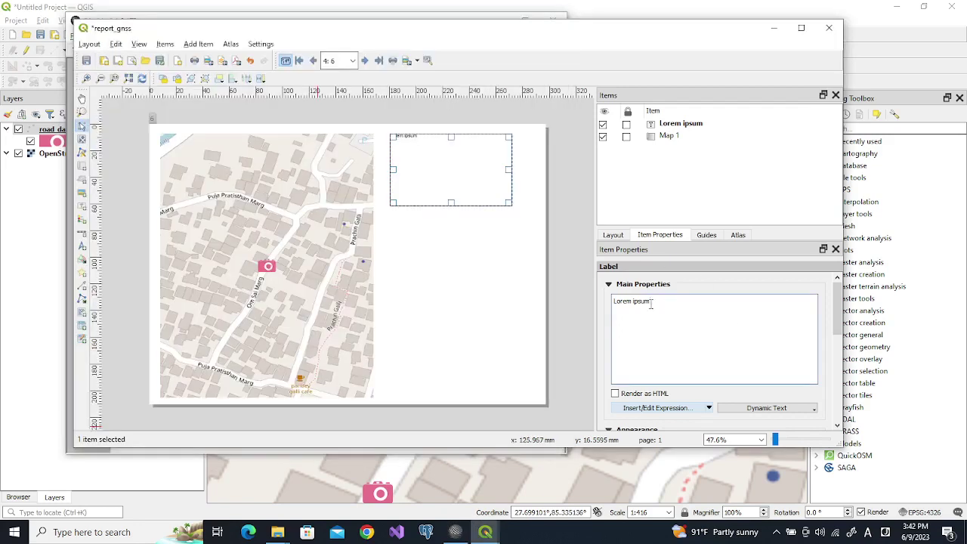
# - Replace Lorem ipsum with the pasted HTML table, enable Render as HTML, and widen the label
pyautogui.moveTo(652, 302); pyautogui.dragTo(613, 303)
pyautogui.write('<table style="font-size:40px; " border="1px"; > <tr><th>attribute</th><th>value</th></tr> <tr><td>Road Name</td><td>xx</td></tr> <tr><td>Damage Location</td><td>xx</td></tr> <tr><td>Damage Grade</td><td>xx</td></tr> </table>')
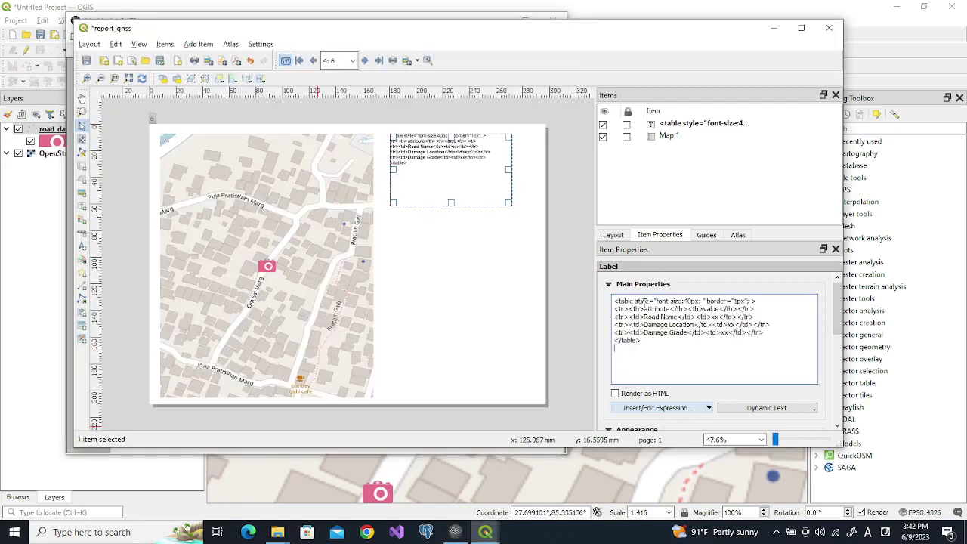
pyautogui.click(615, 393)
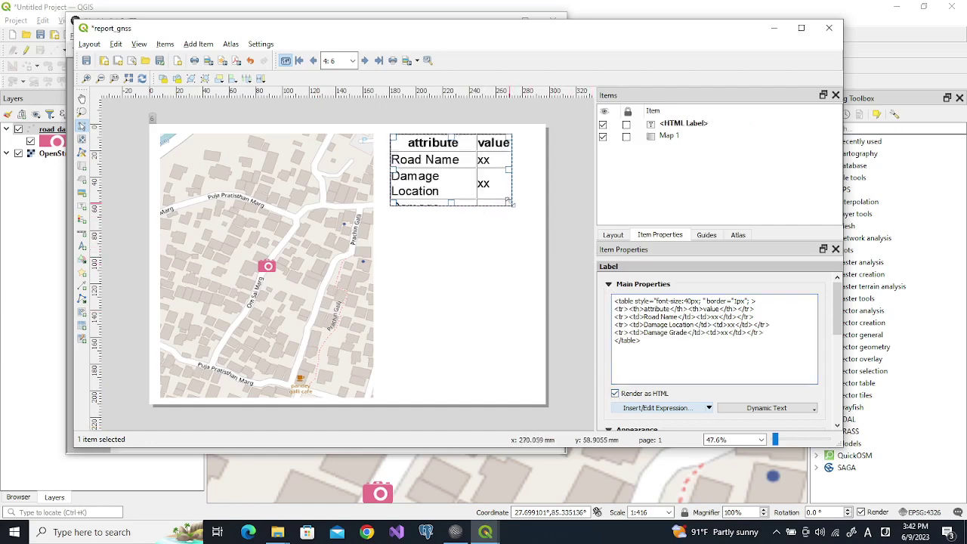
pyautogui.moveTo(511, 169); pyautogui.dragTo(532, 169)
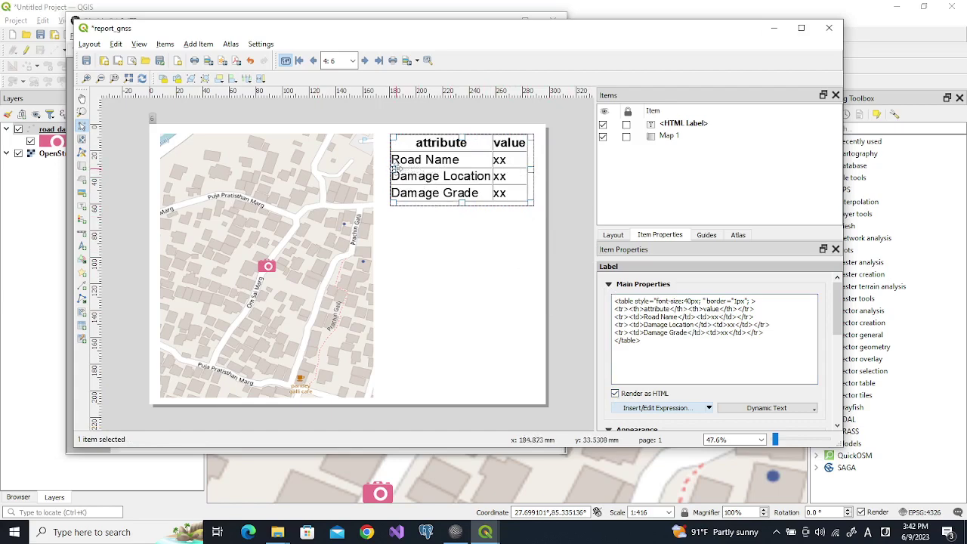
pyautogui.moveTo(392, 168); pyautogui.dragTo(375, 167)
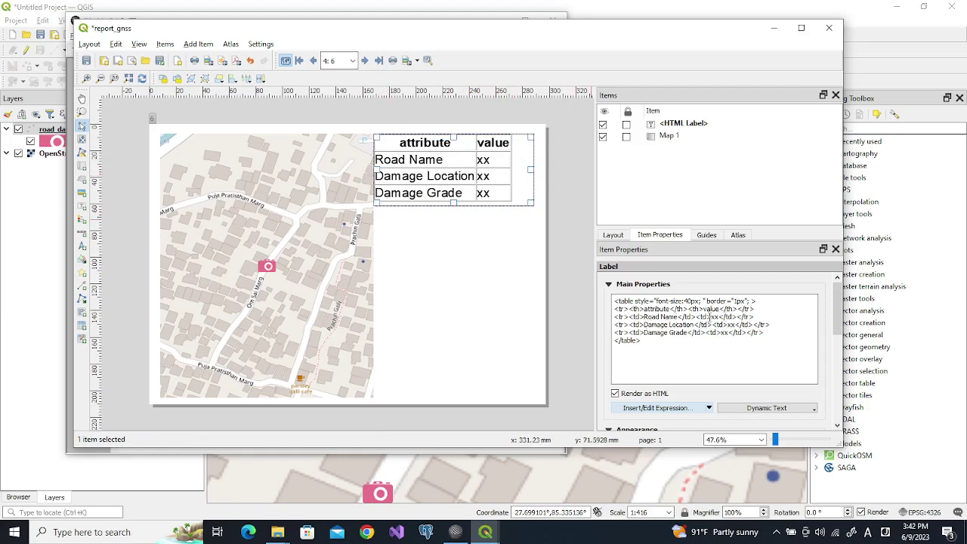
# - Replace the Road Name xx value with the roadname field expression
pyautogui.doubleClick(716, 316)
pyautogui.press('BackSpace')
pyautogui.click(682, 409)
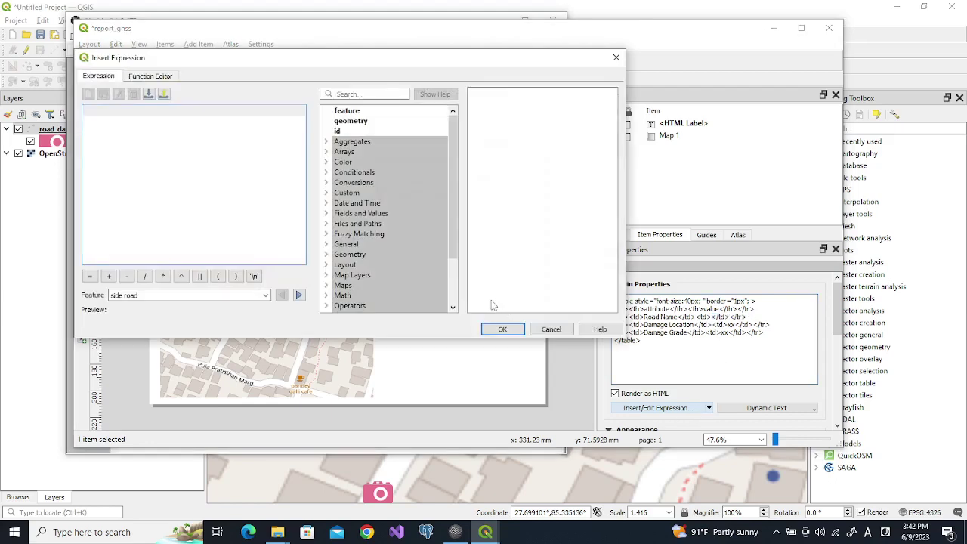
pyautogui.click(327, 213)
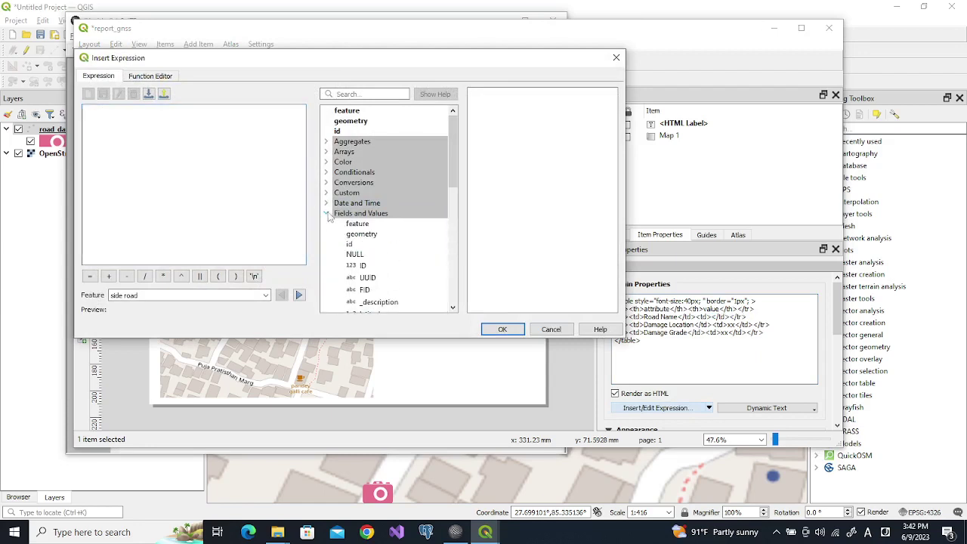
pyautogui.moveTo(454, 184); pyautogui.dragTo(457, 254)
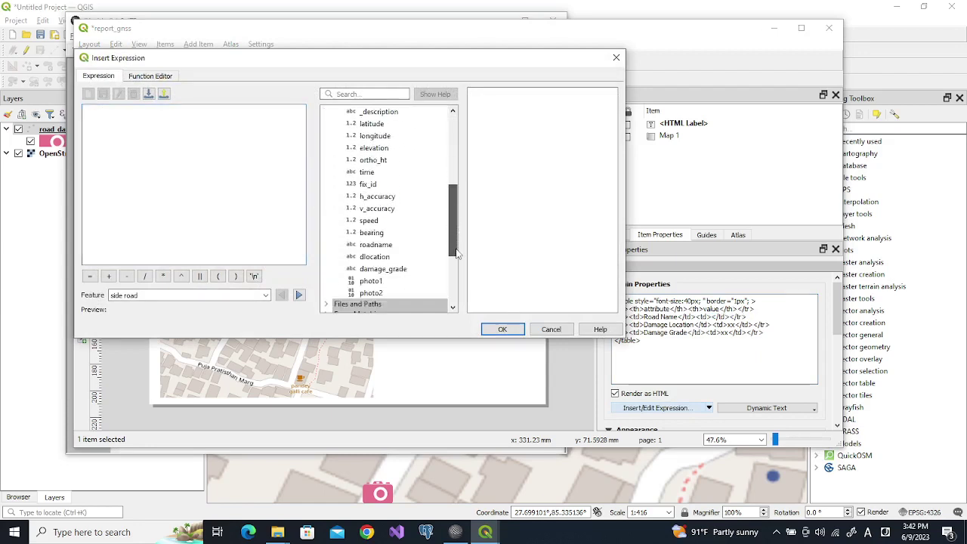
pyautogui.doubleClick(374, 246)
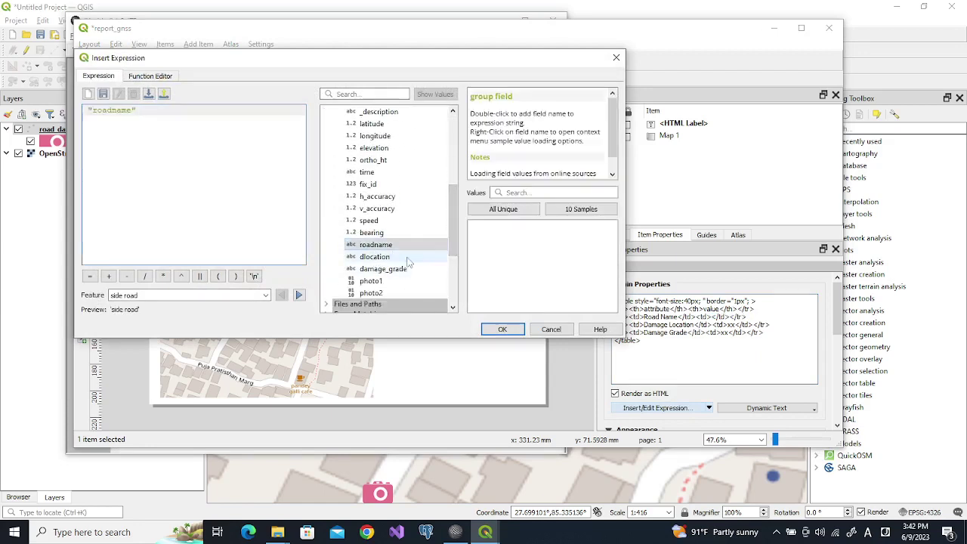
pyautogui.click(492, 330)
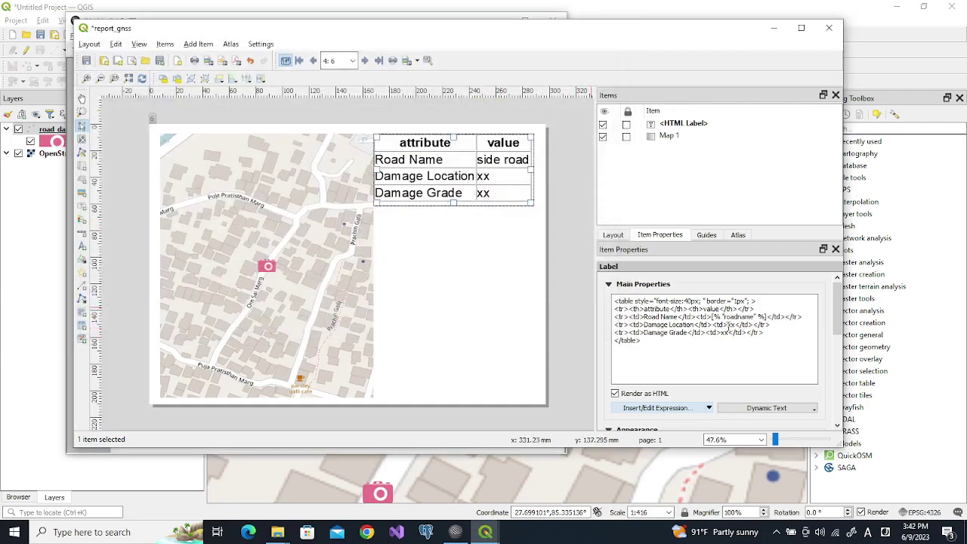
# - Replace the Damage Location xx value with the dlocation field expression
pyautogui.doubleClick(729, 325)
pyautogui.press('BackSpace')
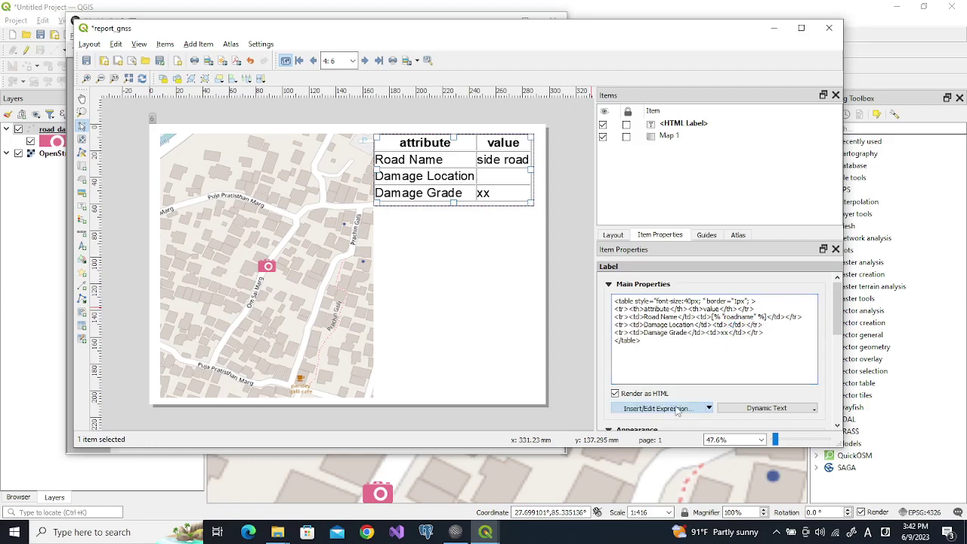
pyautogui.click(677, 408)
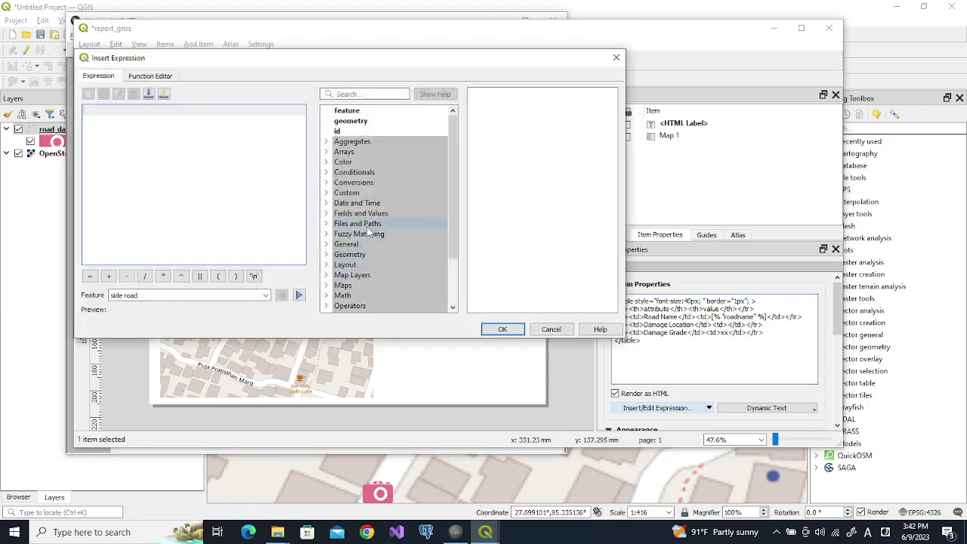
pyautogui.click(327, 213)
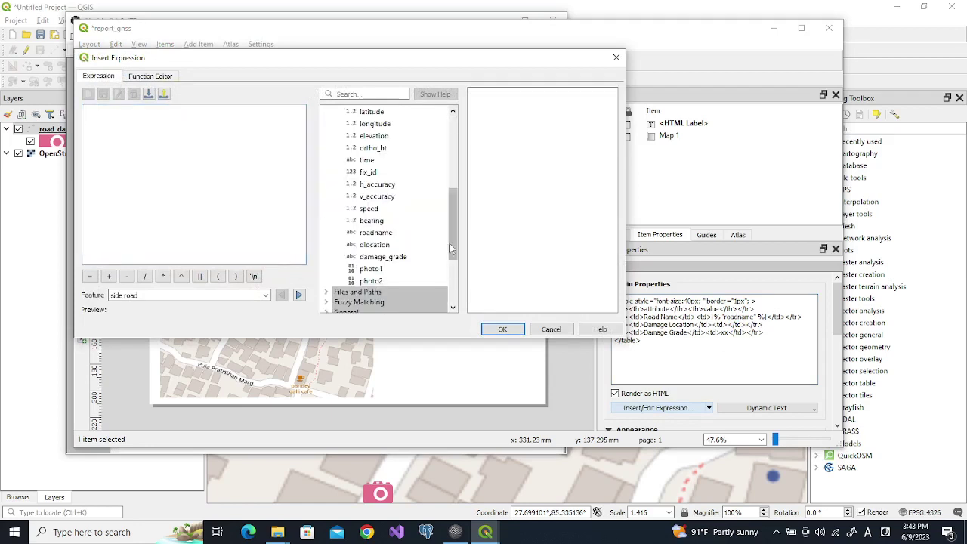
pyautogui.click(378, 245)
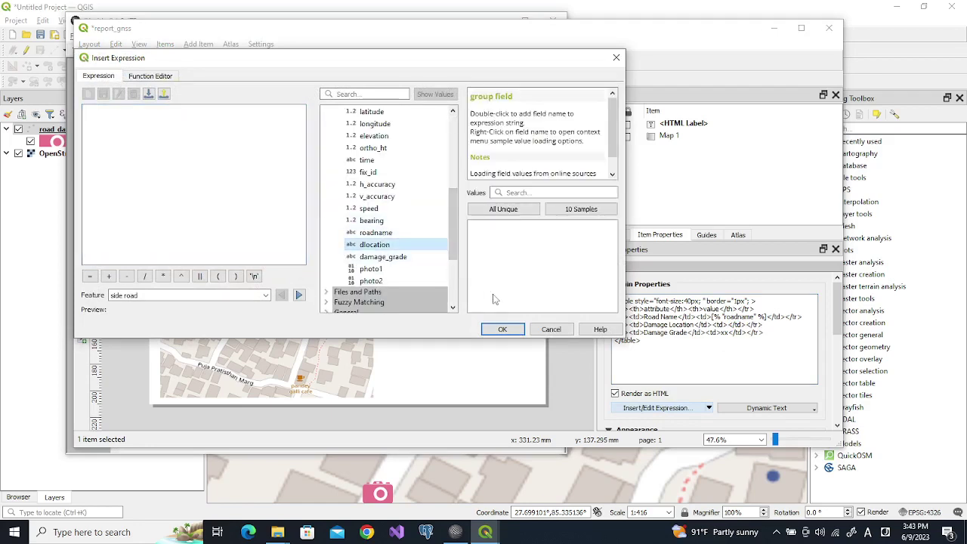
pyautogui.doubleClick(399, 245)
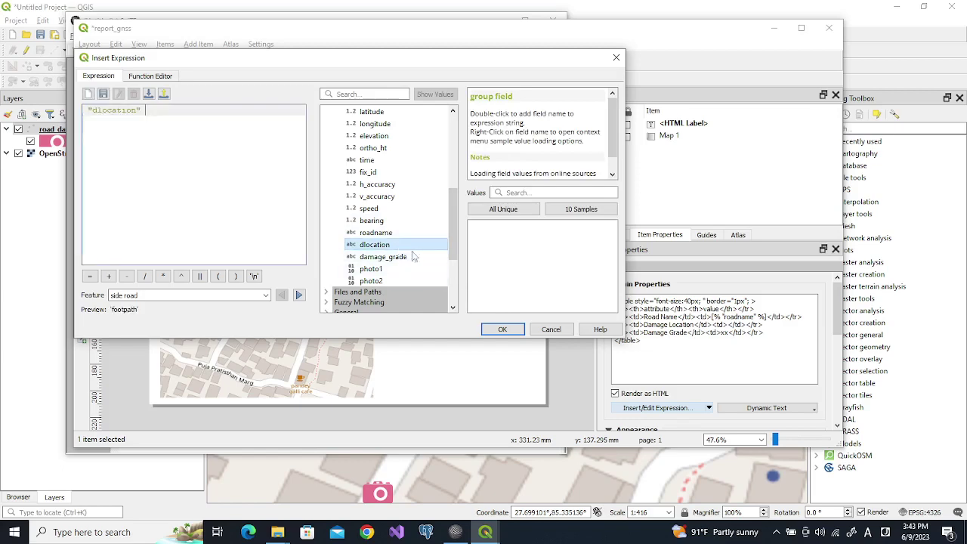
pyautogui.click(502, 330)
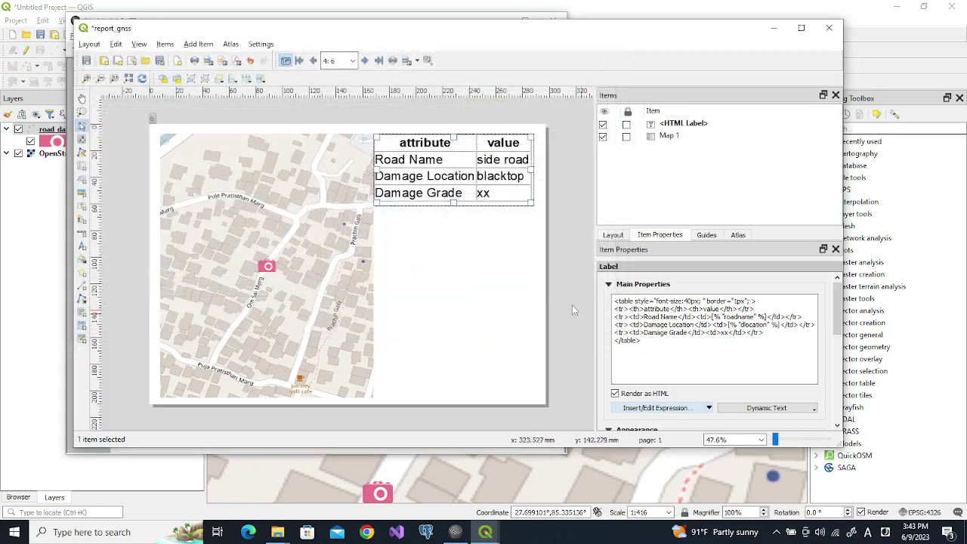
# - Replace the Damage Grade xx value with the damage_grade field expression
pyautogui.click(723, 337)
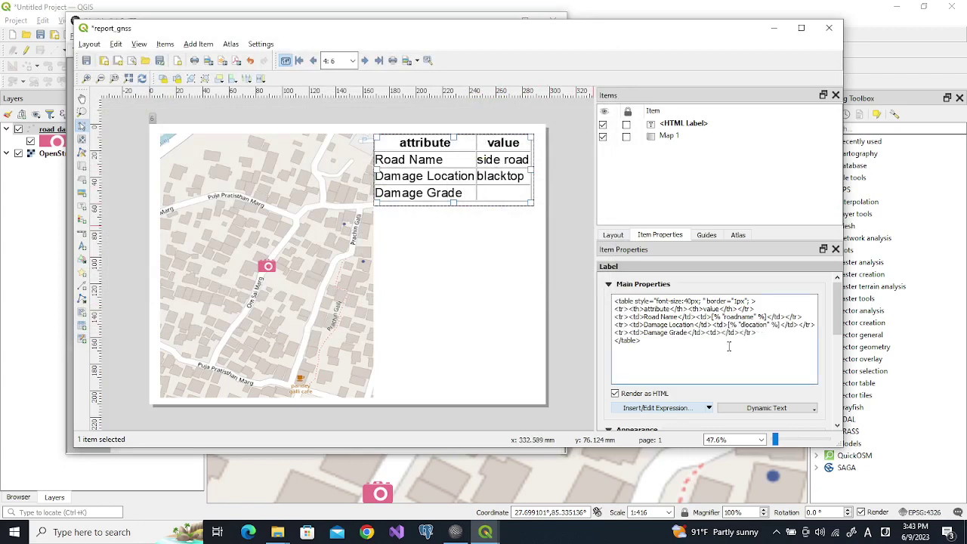
pyautogui.click(657, 408)
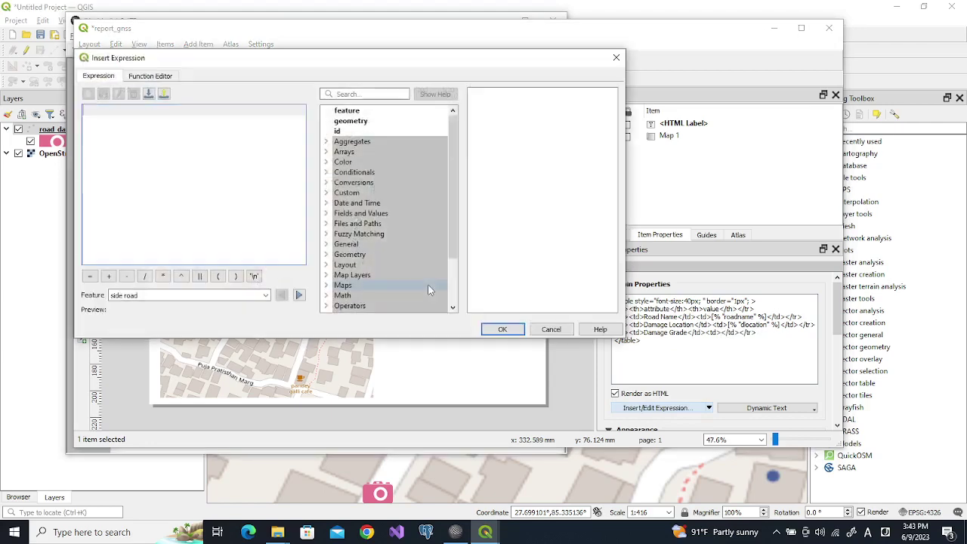
pyautogui.click(326, 213)
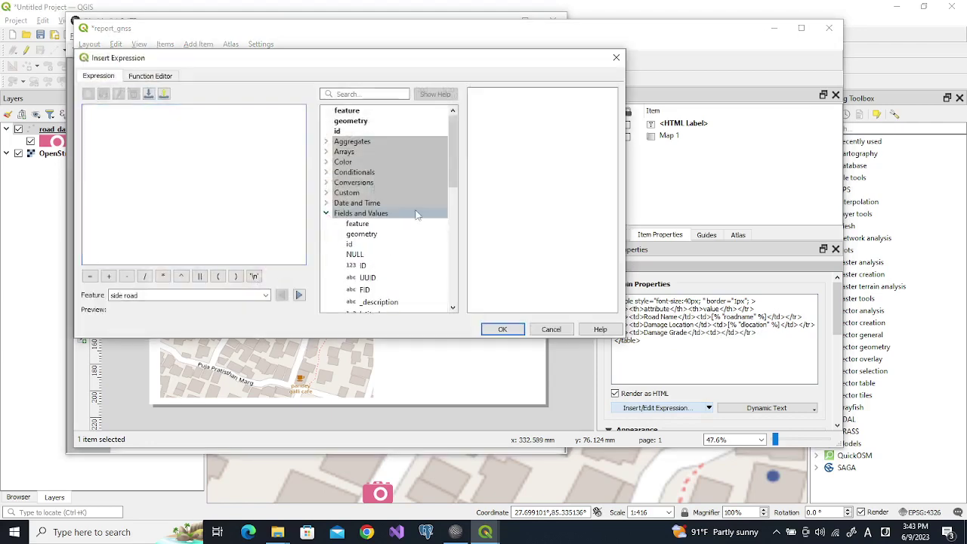
pyautogui.moveTo(455, 174); pyautogui.dragTo(453, 252)
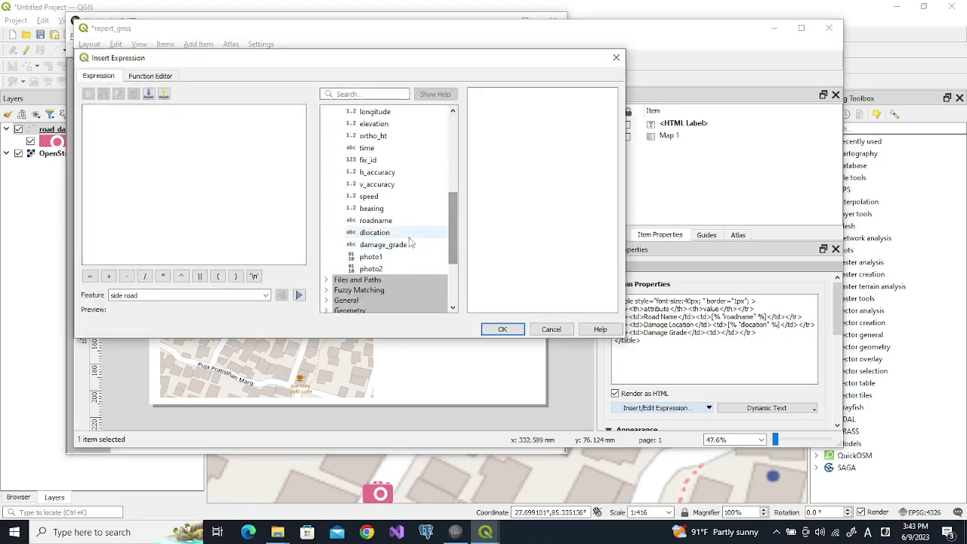
pyautogui.doubleClick(381, 245)
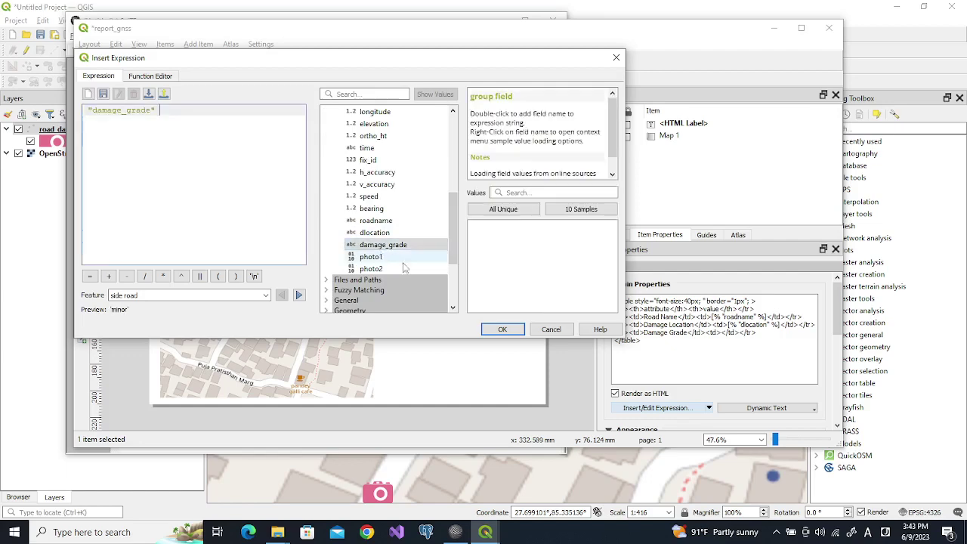
pyautogui.click(502, 329)
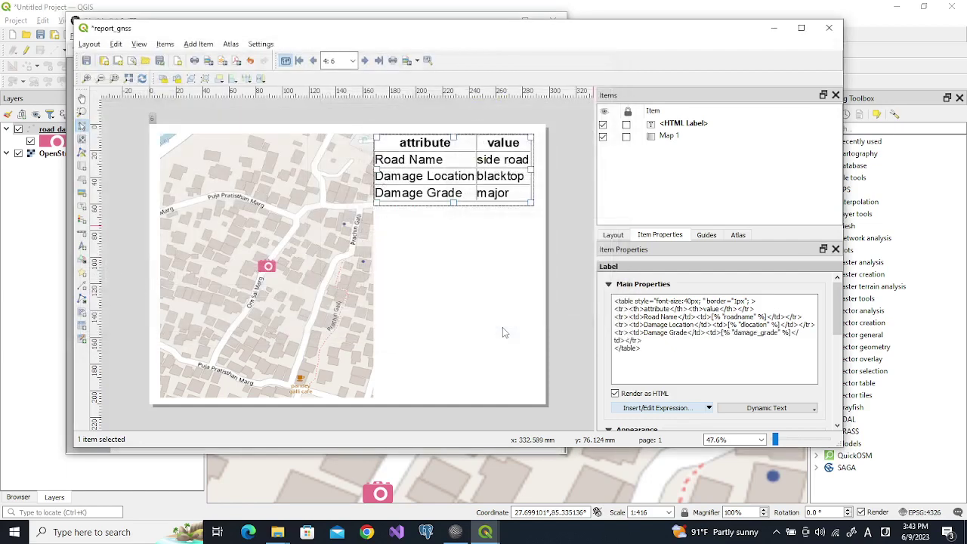
# - Deselect the label and step back two atlas features to page 2 (side road, footpath, minor)
pyautogui.click(495, 262)
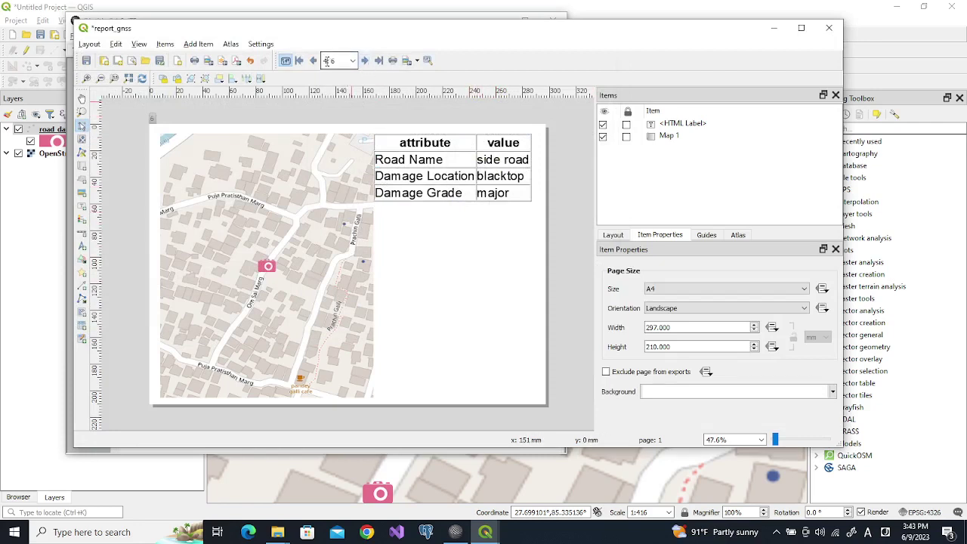
pyautogui.click(314, 62)
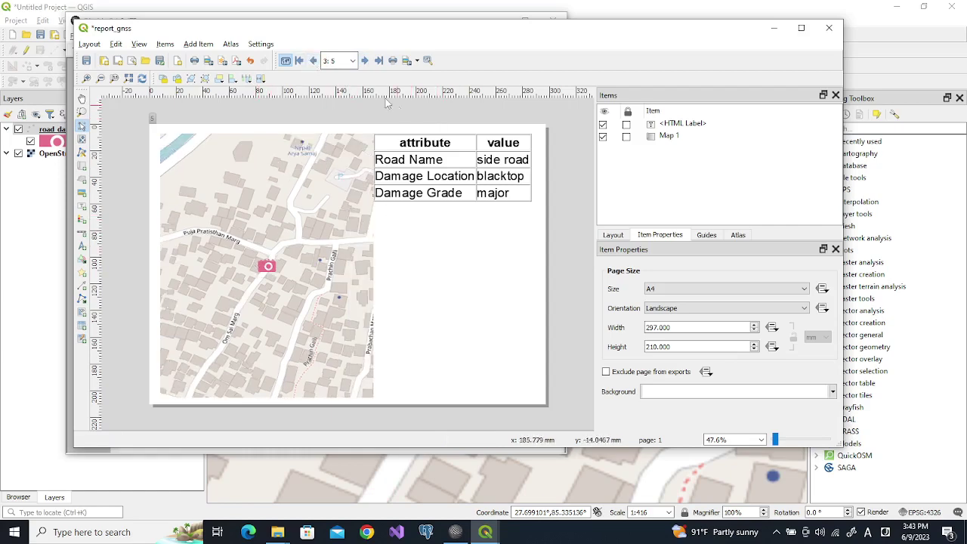
pyautogui.click(314, 61)
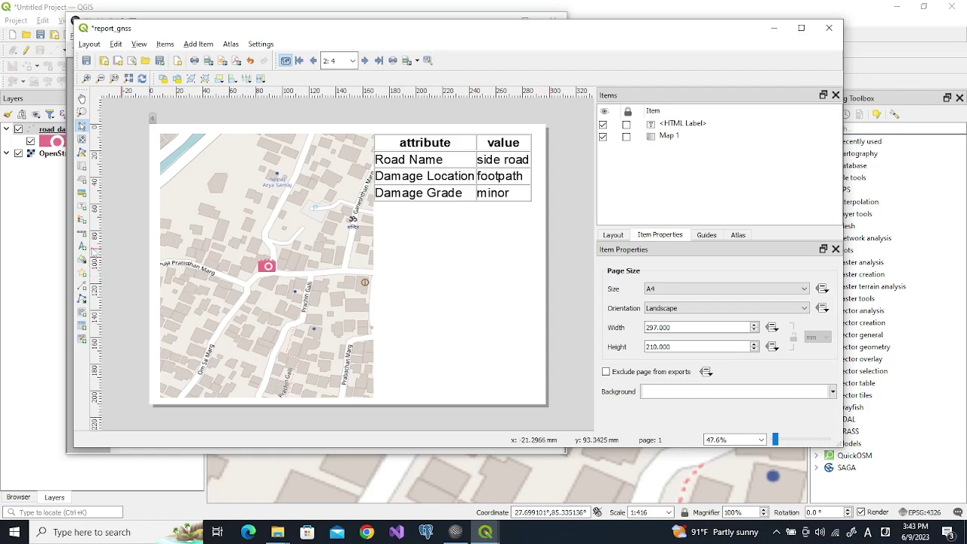
# - Add a raster picture frame below the table with a data-defined source of photo1
pyautogui.click(82, 193)
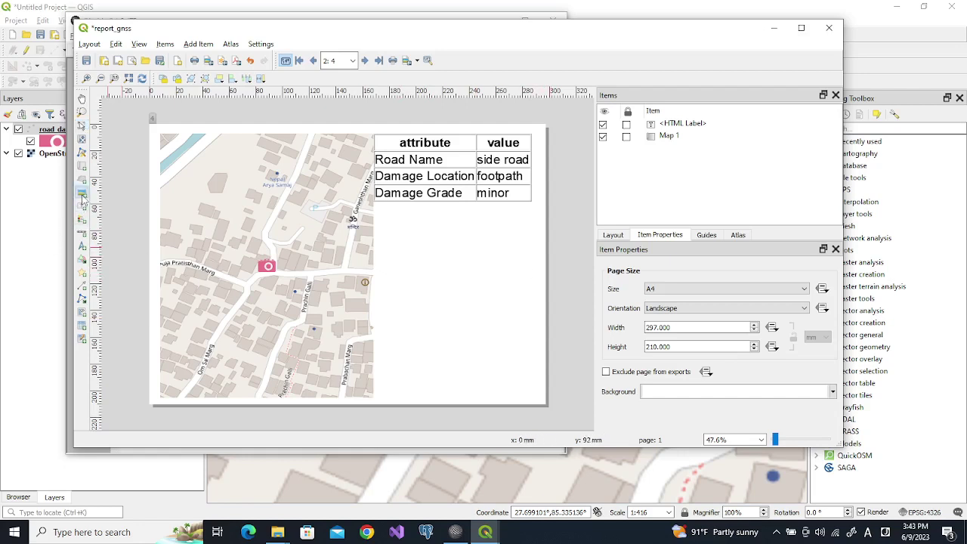
pyautogui.moveTo(389, 243); pyautogui.dragTo(454, 393)
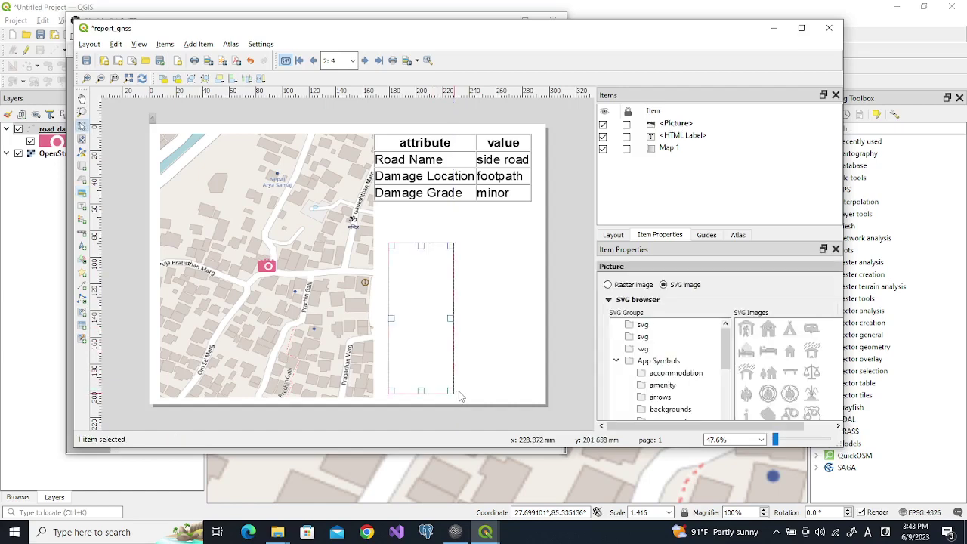
pyautogui.click(608, 285)
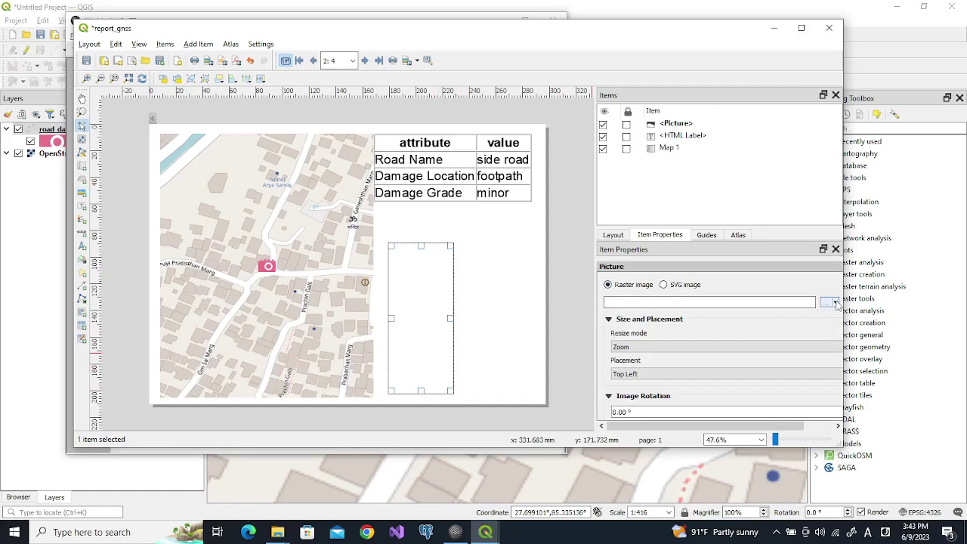
pyautogui.scroll(-2, 819, 325)
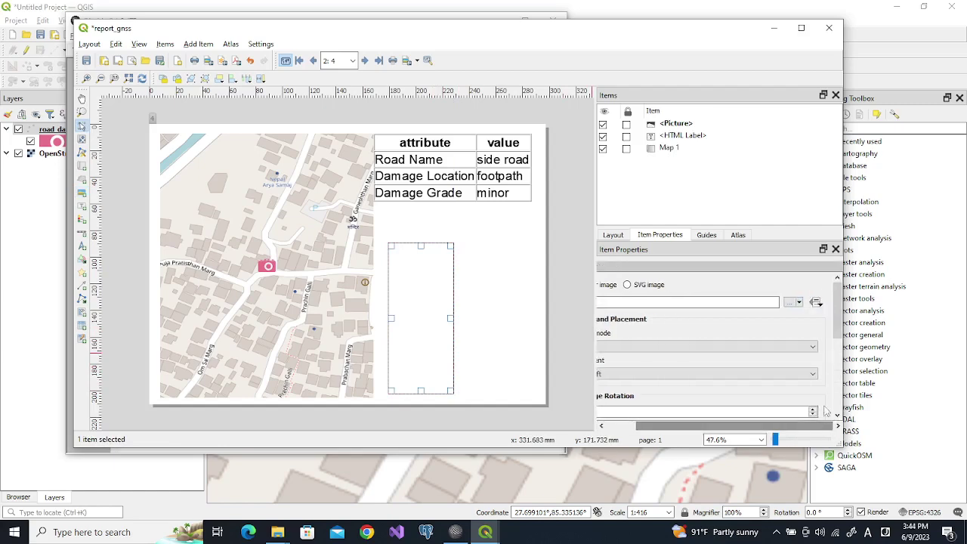
pyautogui.click(817, 303)
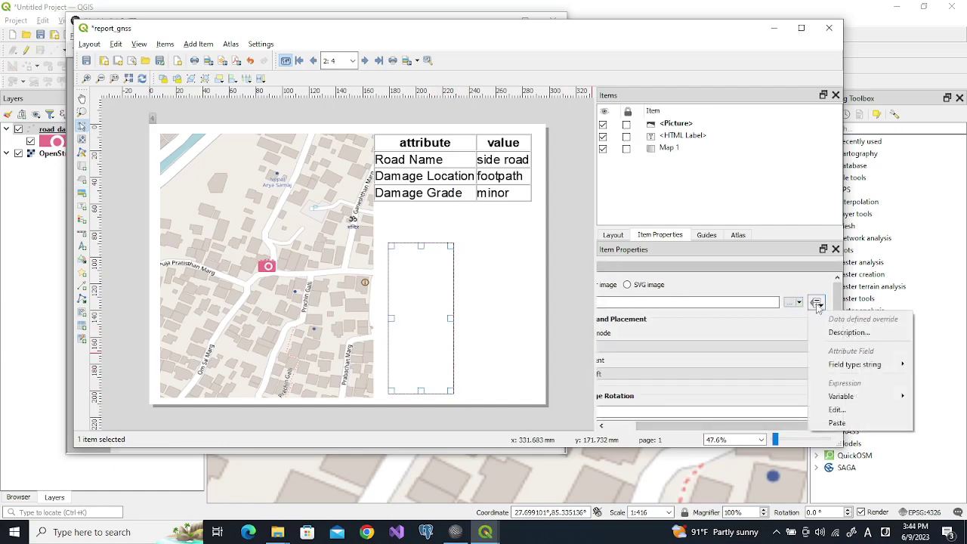
pyautogui.click(836, 410)
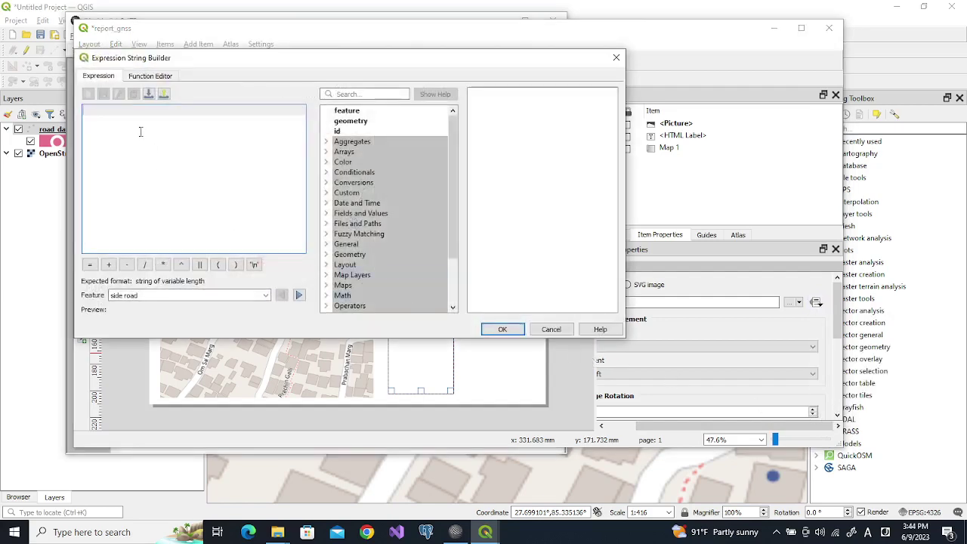
pyautogui.write('phot')
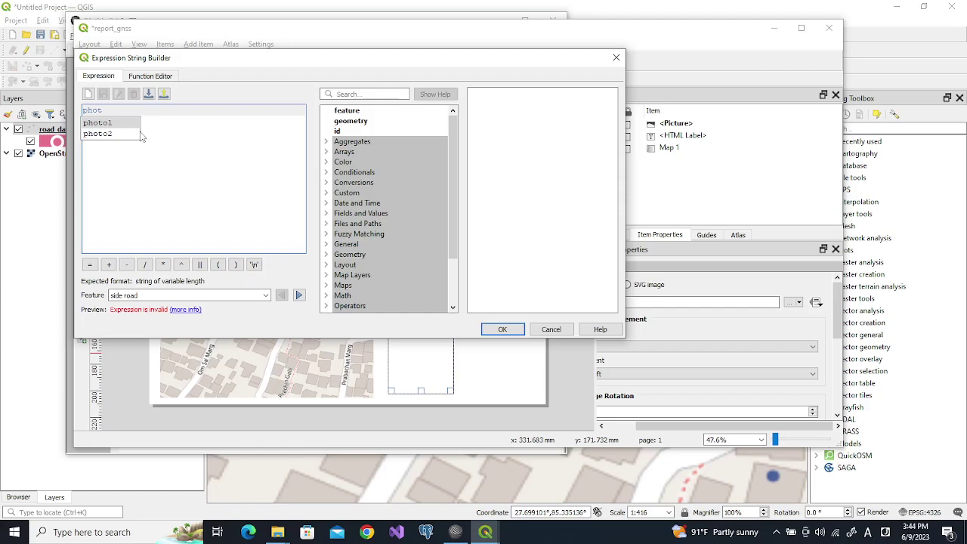
pyautogui.press('Return')
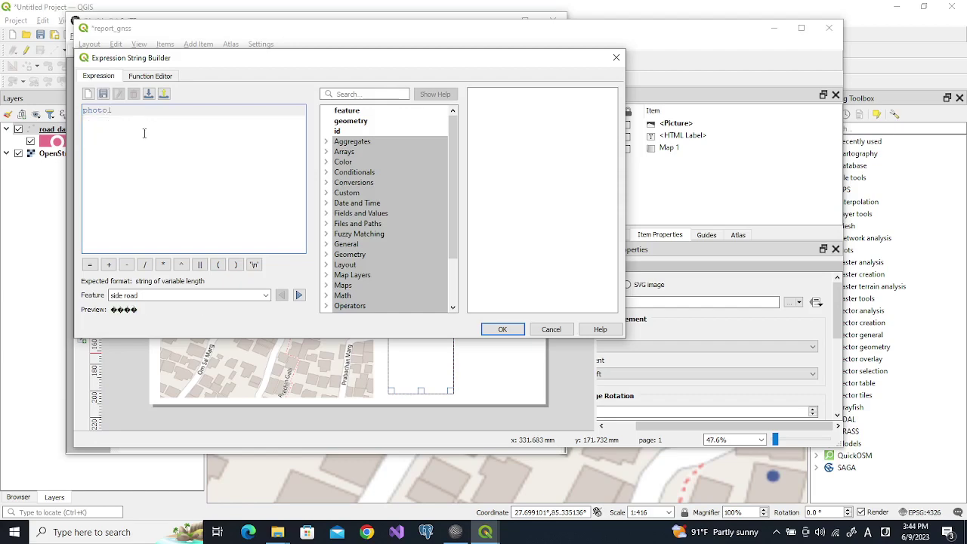
pyautogui.click(504, 331)
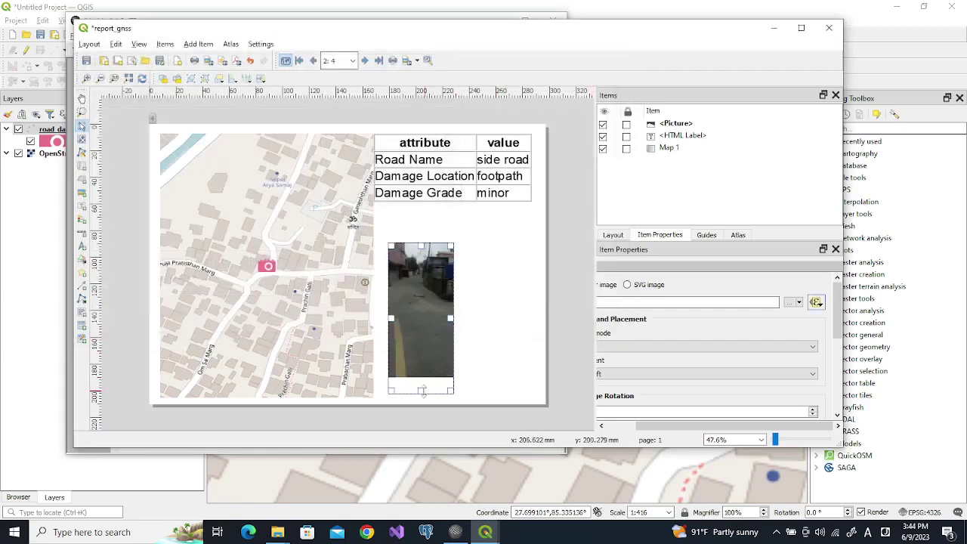
# - Resize the photo1 picture frame to fit the street photo
pyautogui.moveTo(454, 391); pyautogui.dragTo(472, 396)
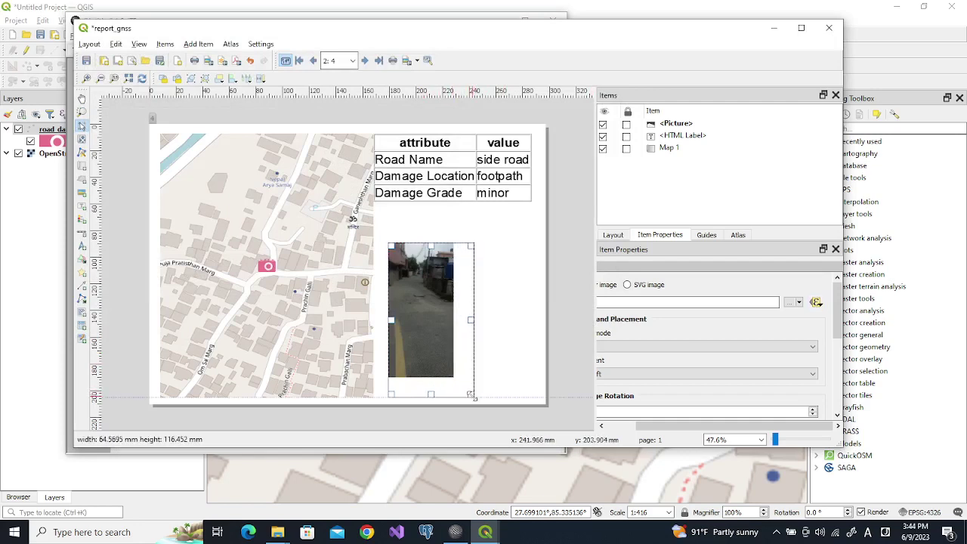
pyautogui.moveTo(472, 395); pyautogui.dragTo(473, 397)
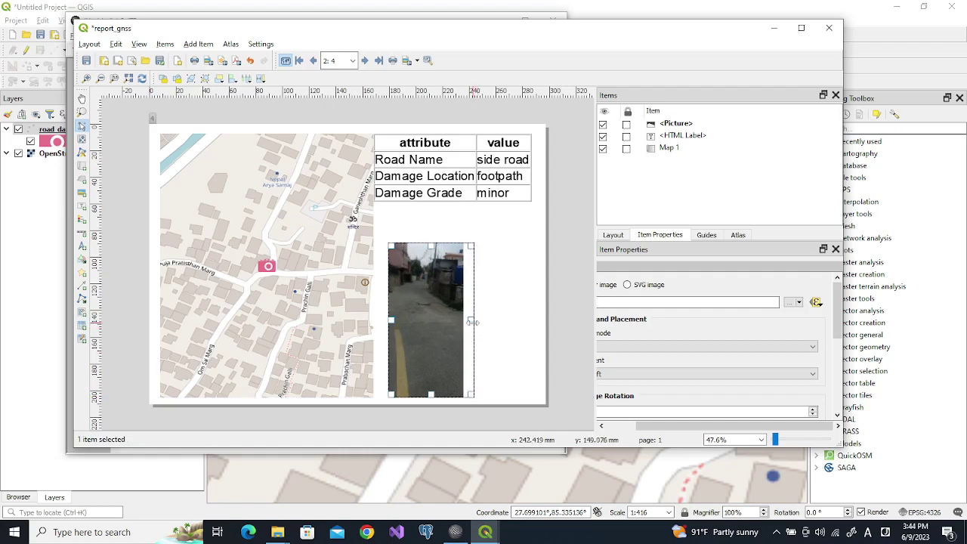
pyautogui.moveTo(470, 321); pyautogui.dragTo(463, 322)
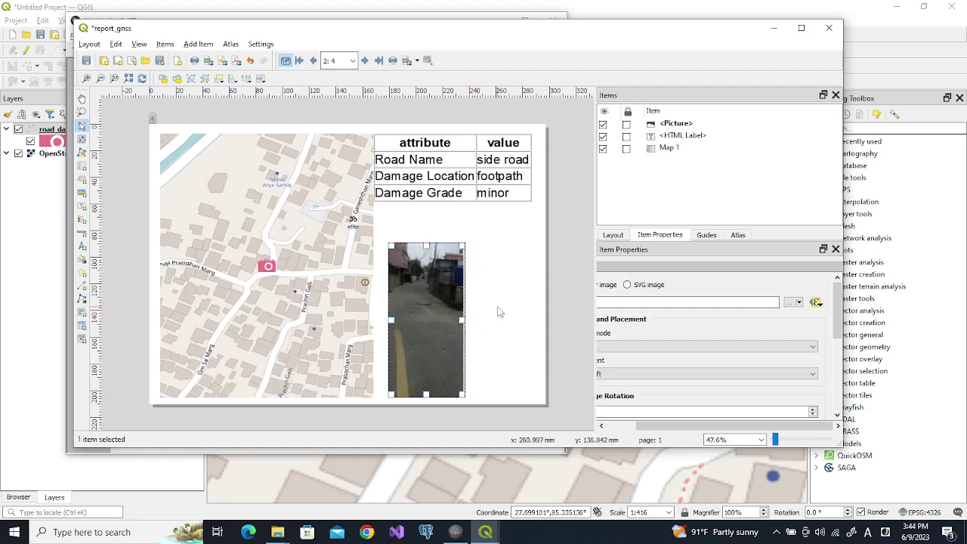
pyautogui.click(489, 317)
pyautogui.click(430, 295)
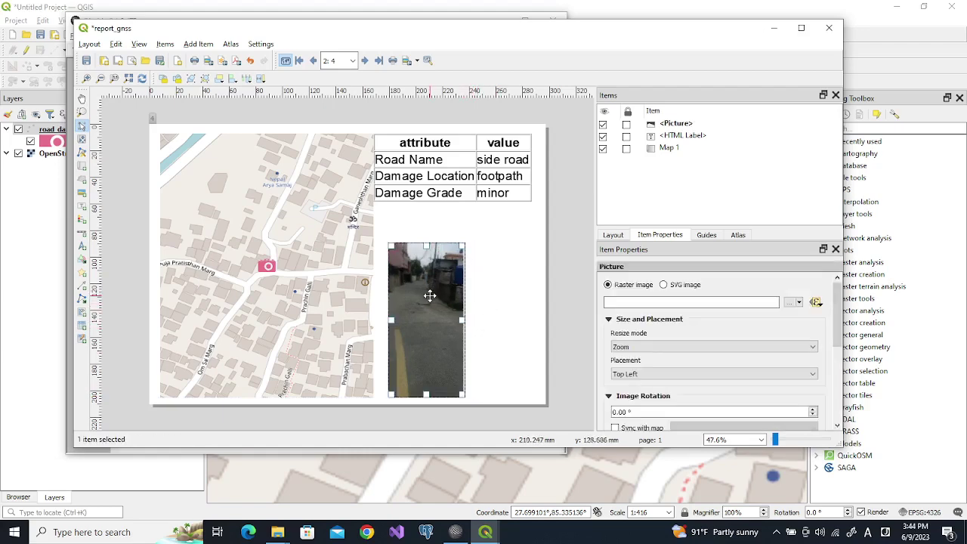
pyautogui.click(508, 285)
# - Paste a copy of the picture beside the first and set its source expression to photo2
pyautogui.hotkey('ctrl', 'v')
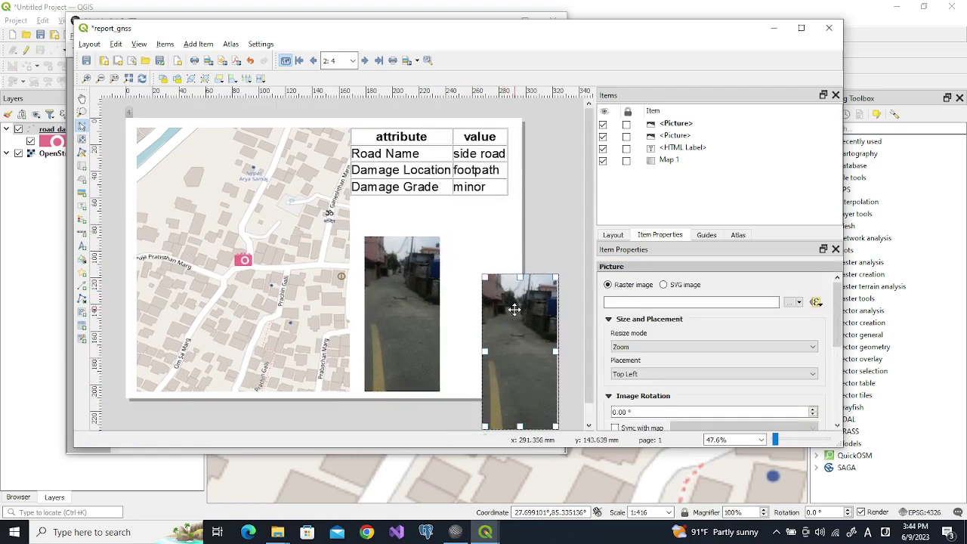
pyautogui.moveTo(514, 308); pyautogui.dragTo(474, 268)
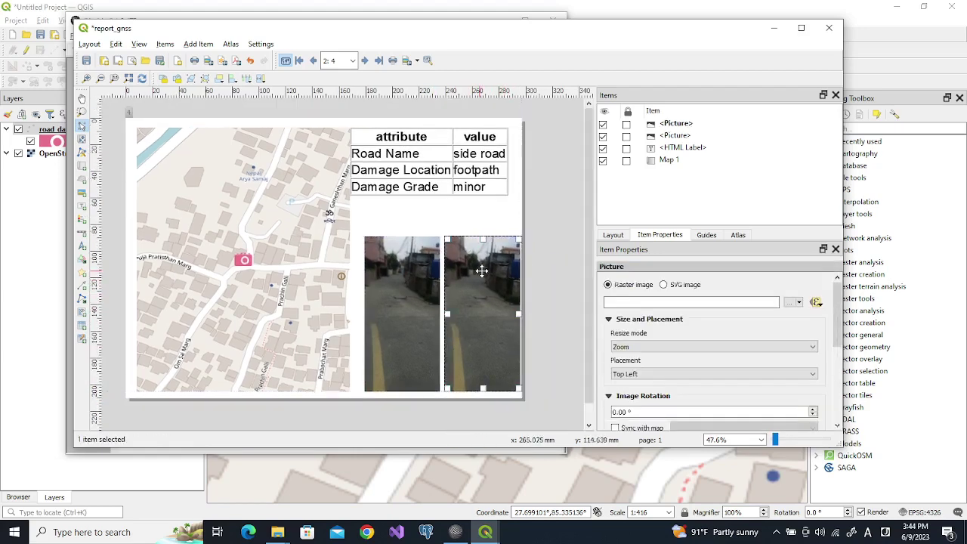
pyautogui.click(817, 303)
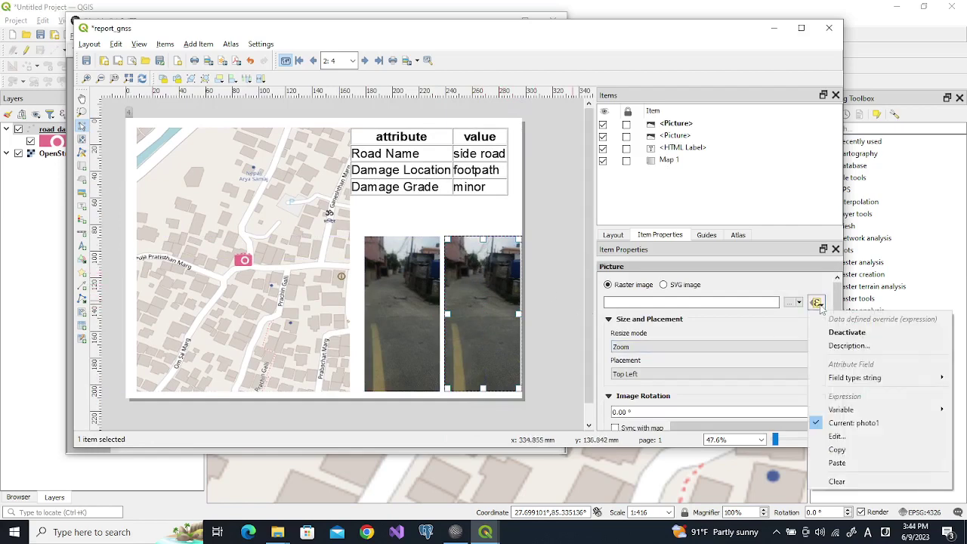
pyautogui.click(837, 437)
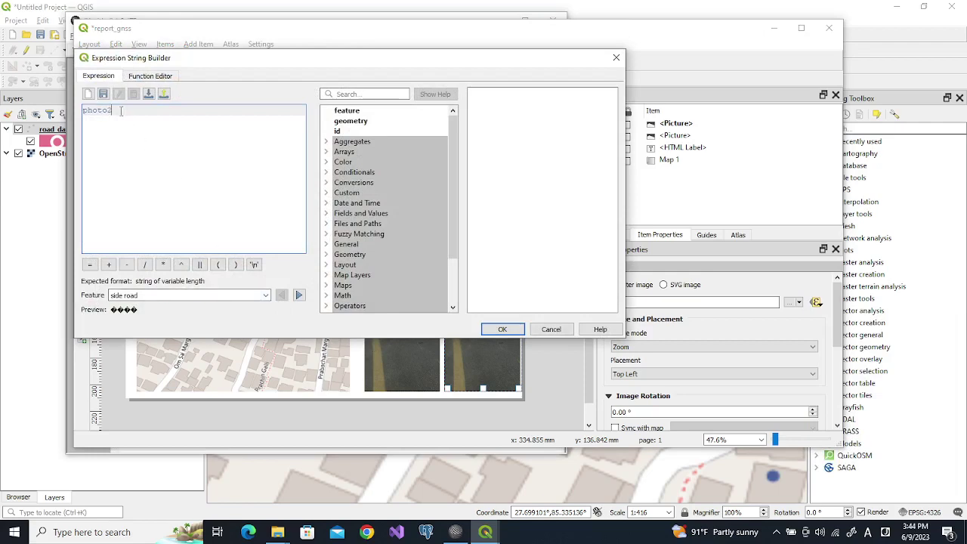
pyautogui.click(487, 329)
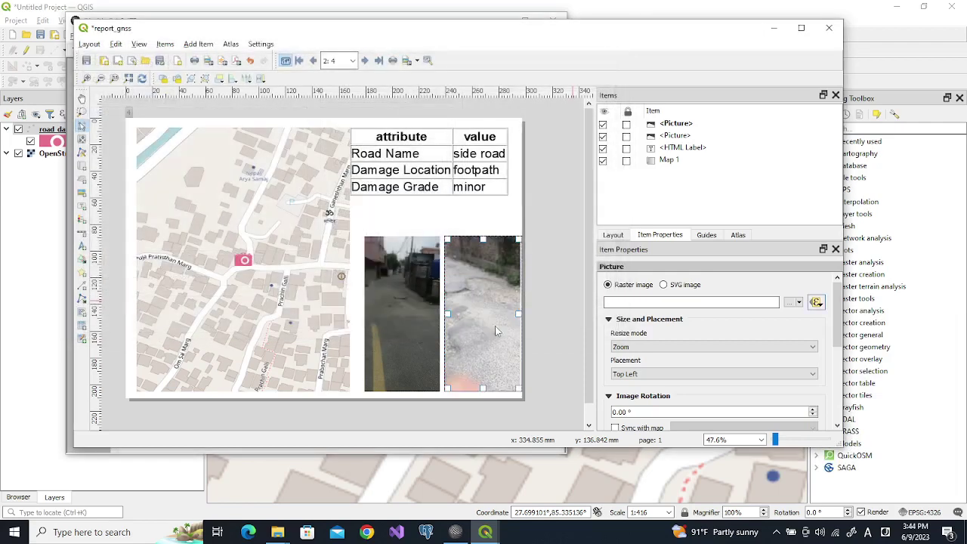
pyautogui.click(484, 220)
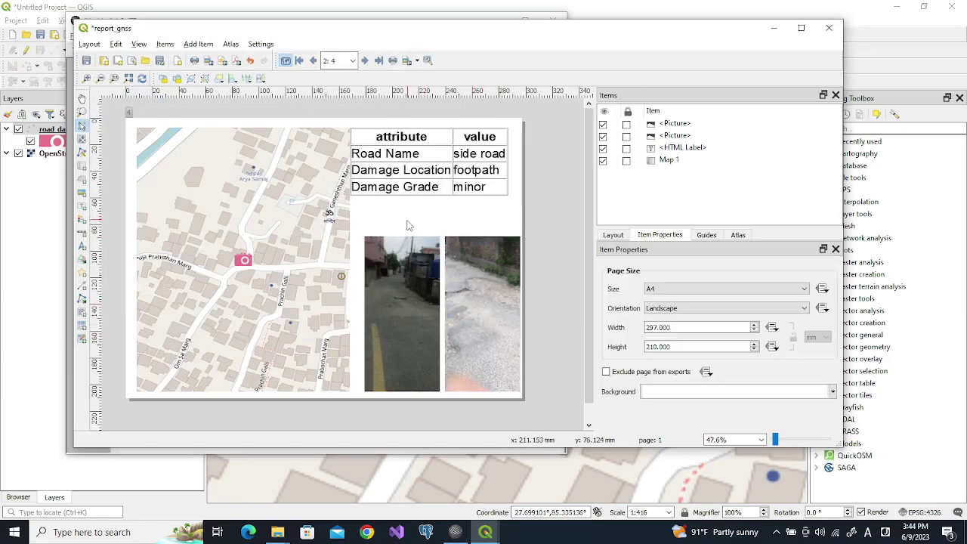
# - Move both photos up under the table side by side and enlarge them equally
pyautogui.moveTo(394, 257); pyautogui.dragTo(381, 244)
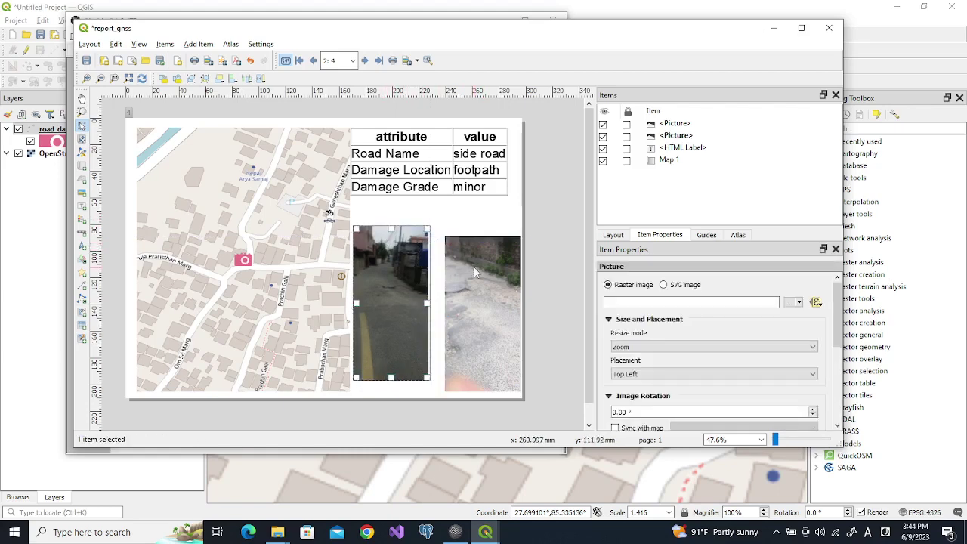
pyautogui.moveTo(476, 272); pyautogui.dragTo(468, 256)
pyautogui.click(410, 264)
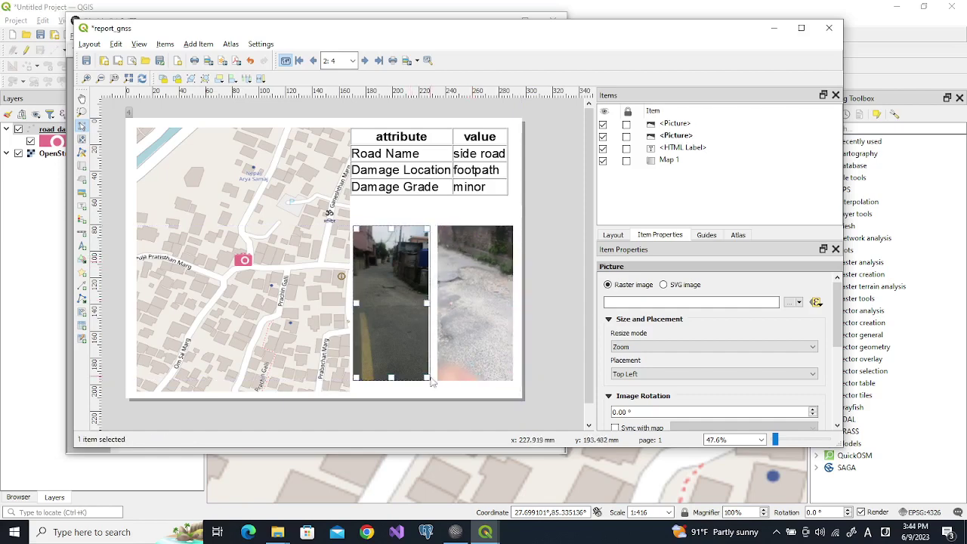
pyautogui.moveTo(425, 377); pyautogui.dragTo(433, 384)
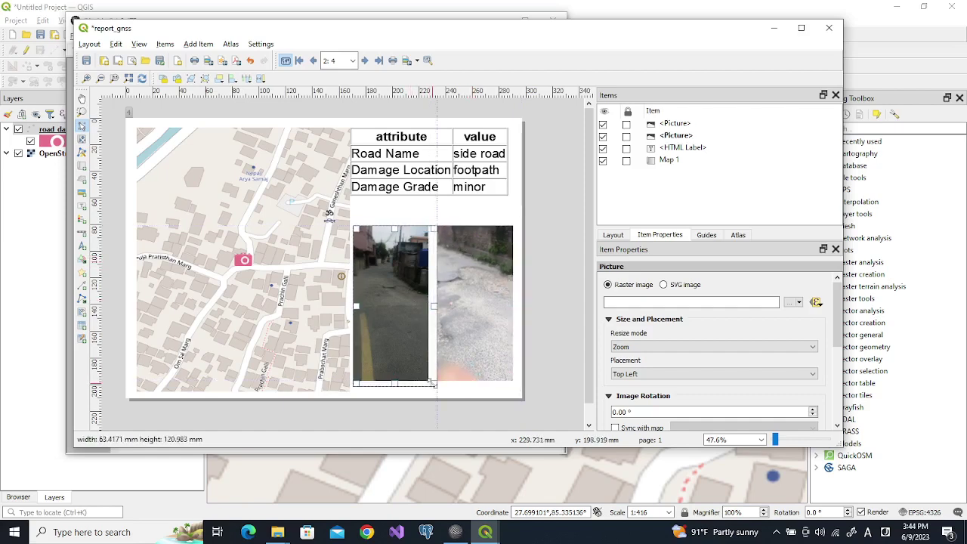
pyautogui.click(464, 357)
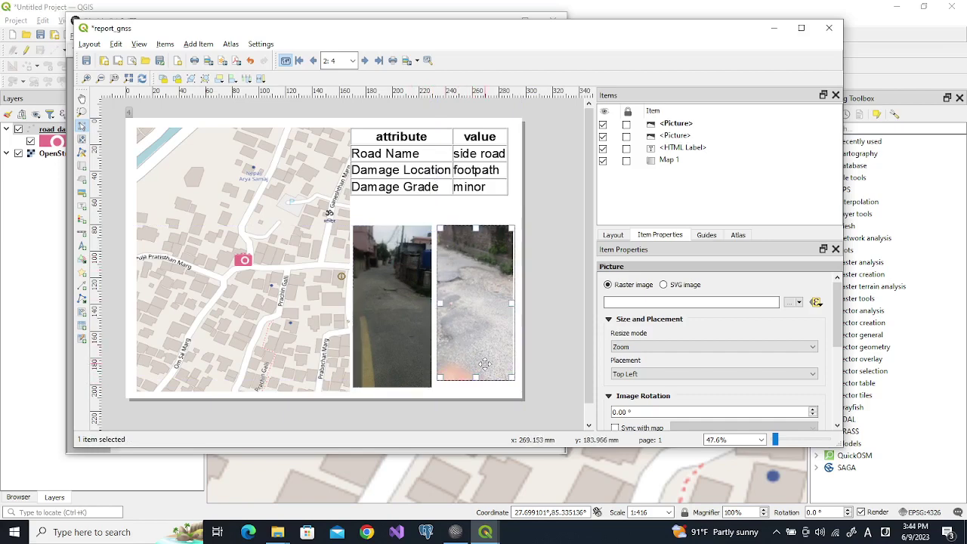
pyautogui.moveTo(510, 376); pyautogui.dragTo(516, 385)
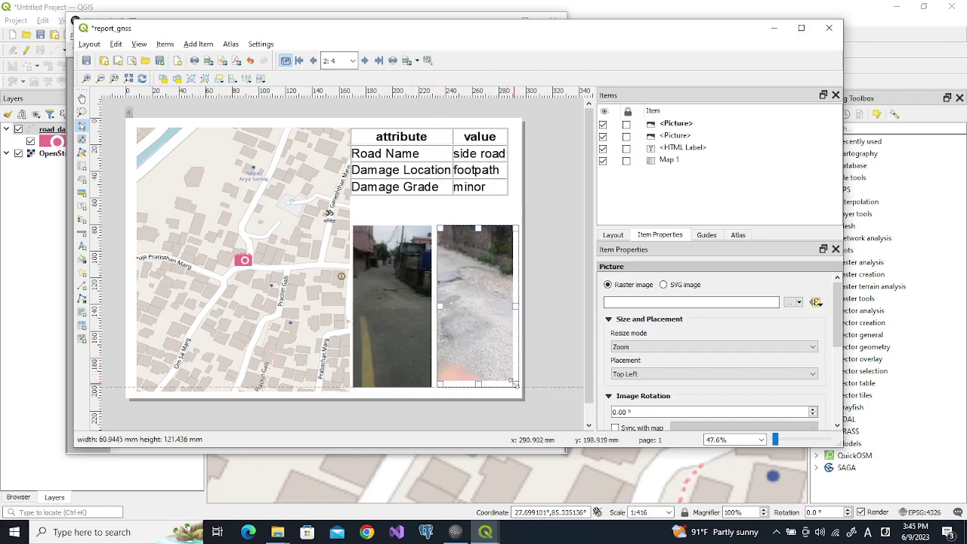
pyautogui.click(464, 217)
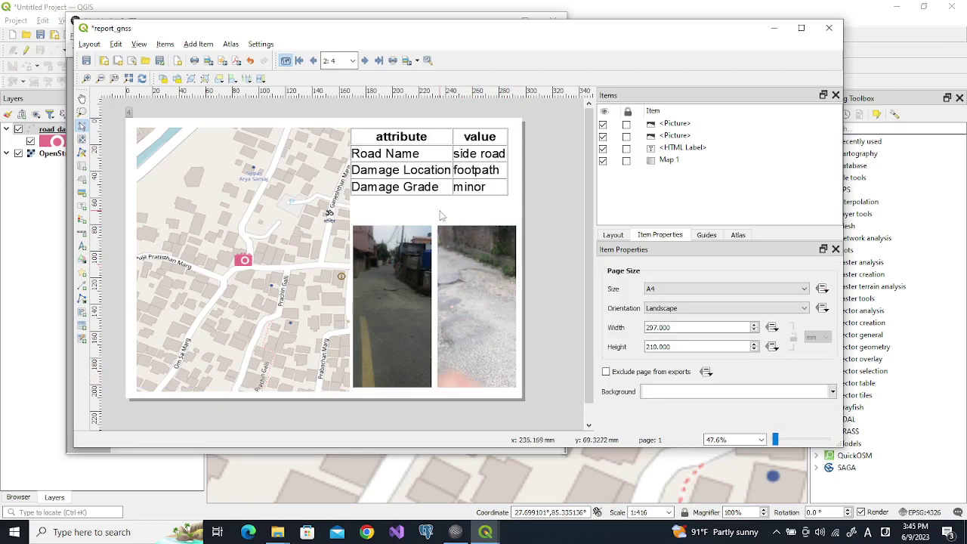
# - Step the atlas to feature 3, back to 2, then forward to 3 to verify photos swap
pyautogui.click(364, 61)
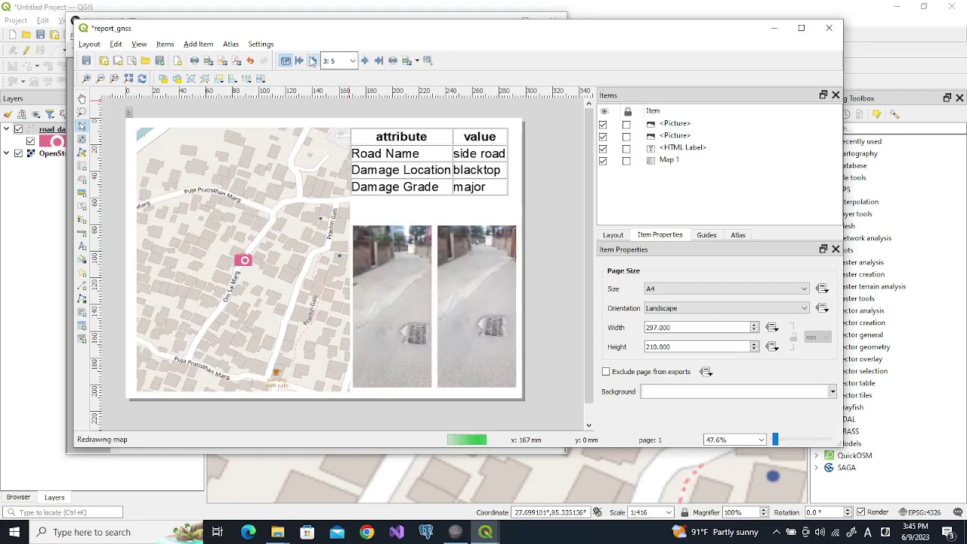
pyautogui.click(312, 60)
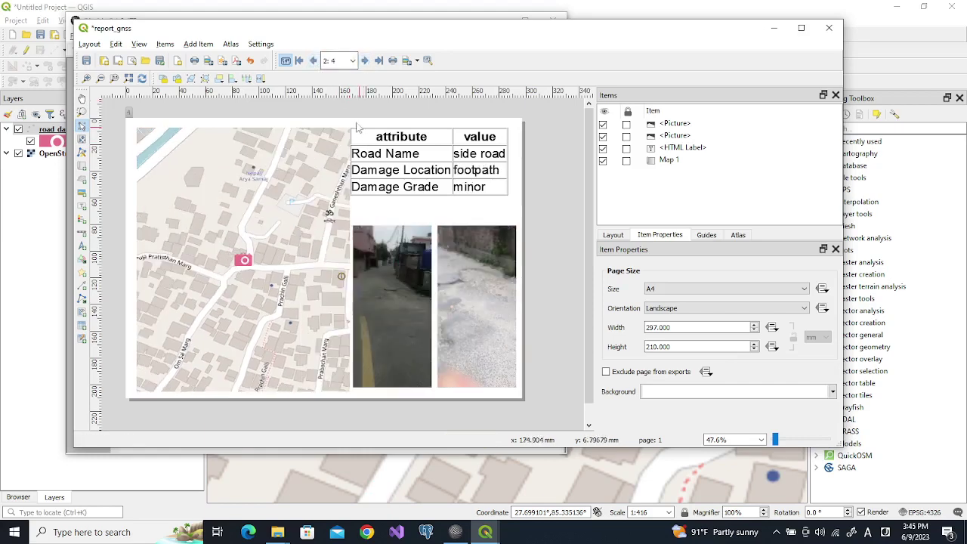
pyautogui.click(366, 61)
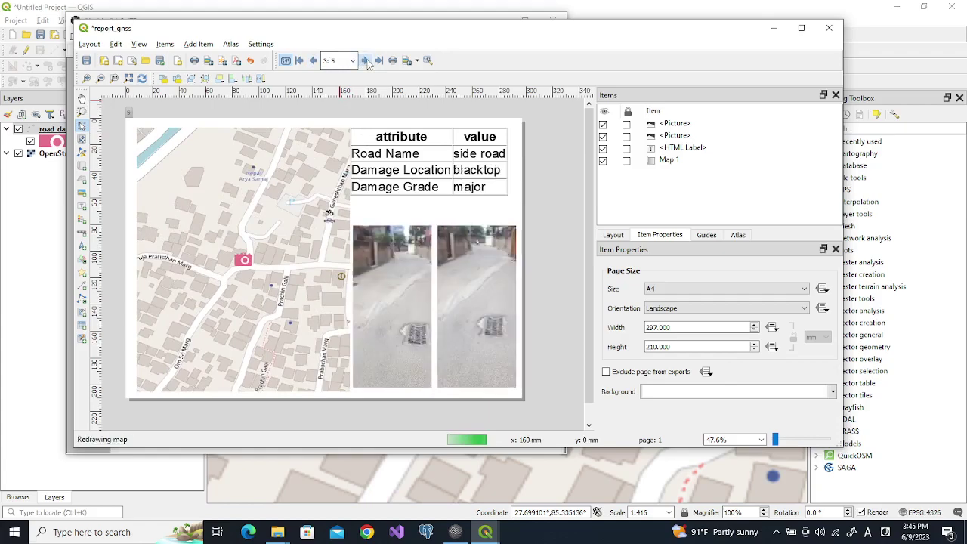